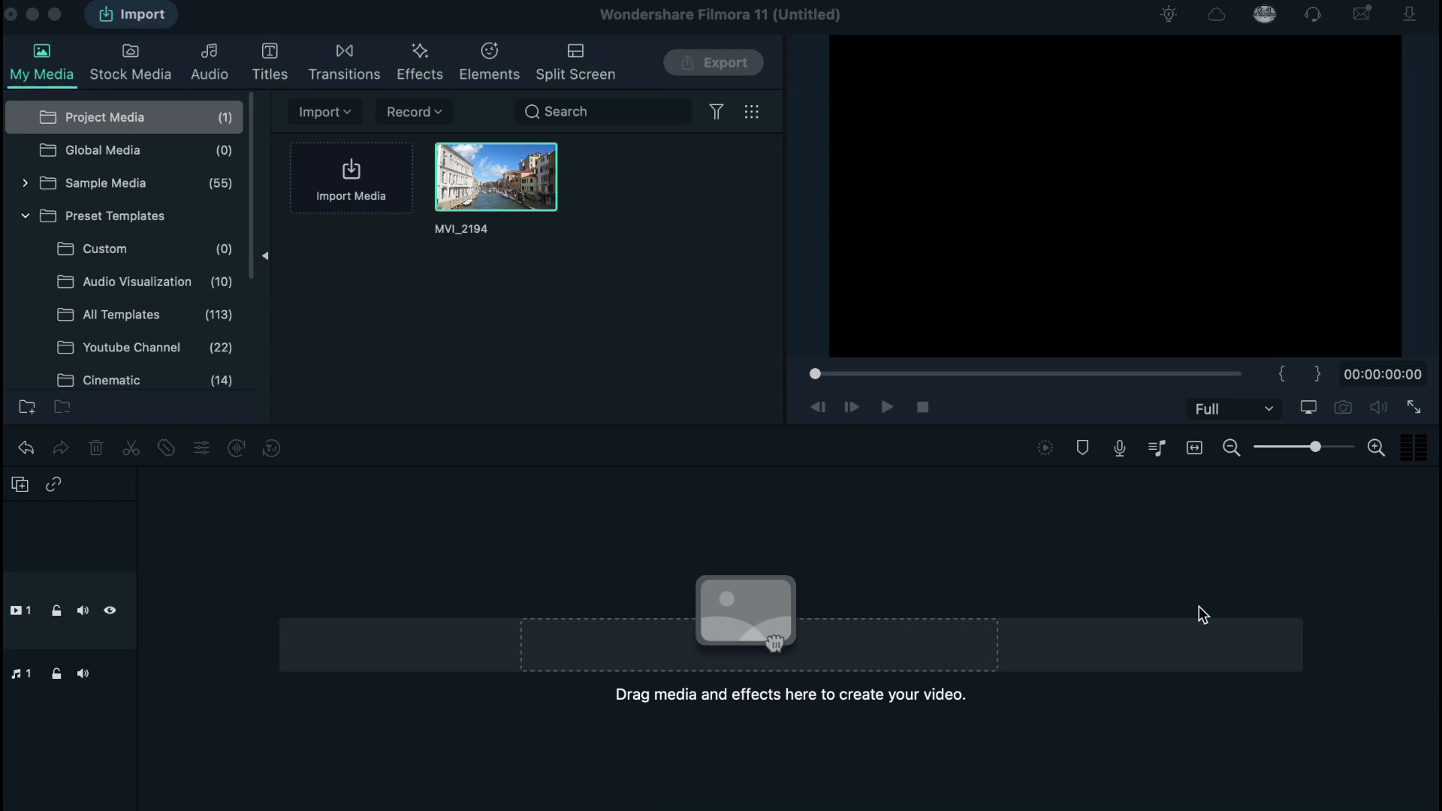
# Place the MVI_2194 clip at the start of video track 1 on the timeline.
pyautogui.click(521, 193)
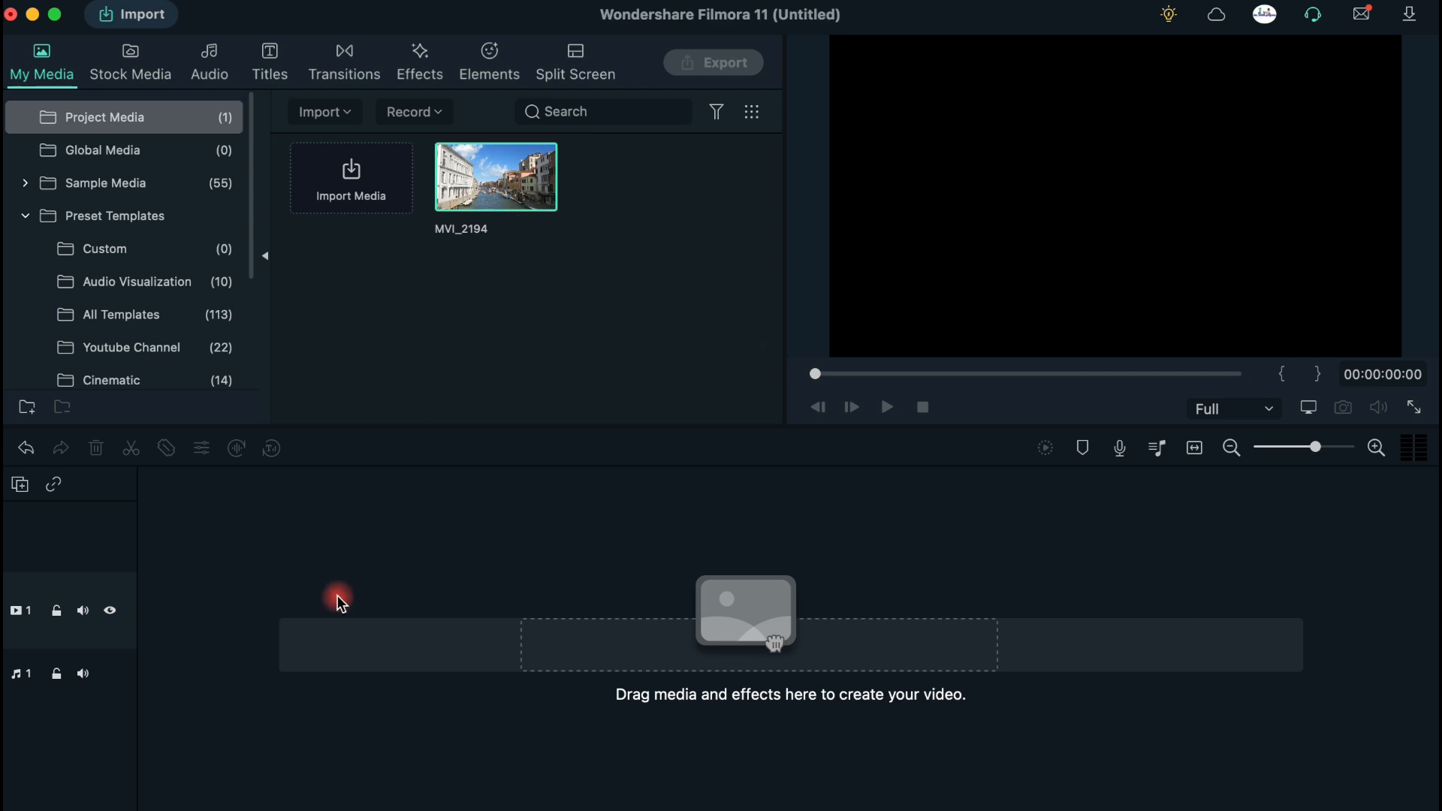
pyautogui.moveTo(475, 180); pyautogui.dragTo(142, 632)
pyautogui.click(673, 576)
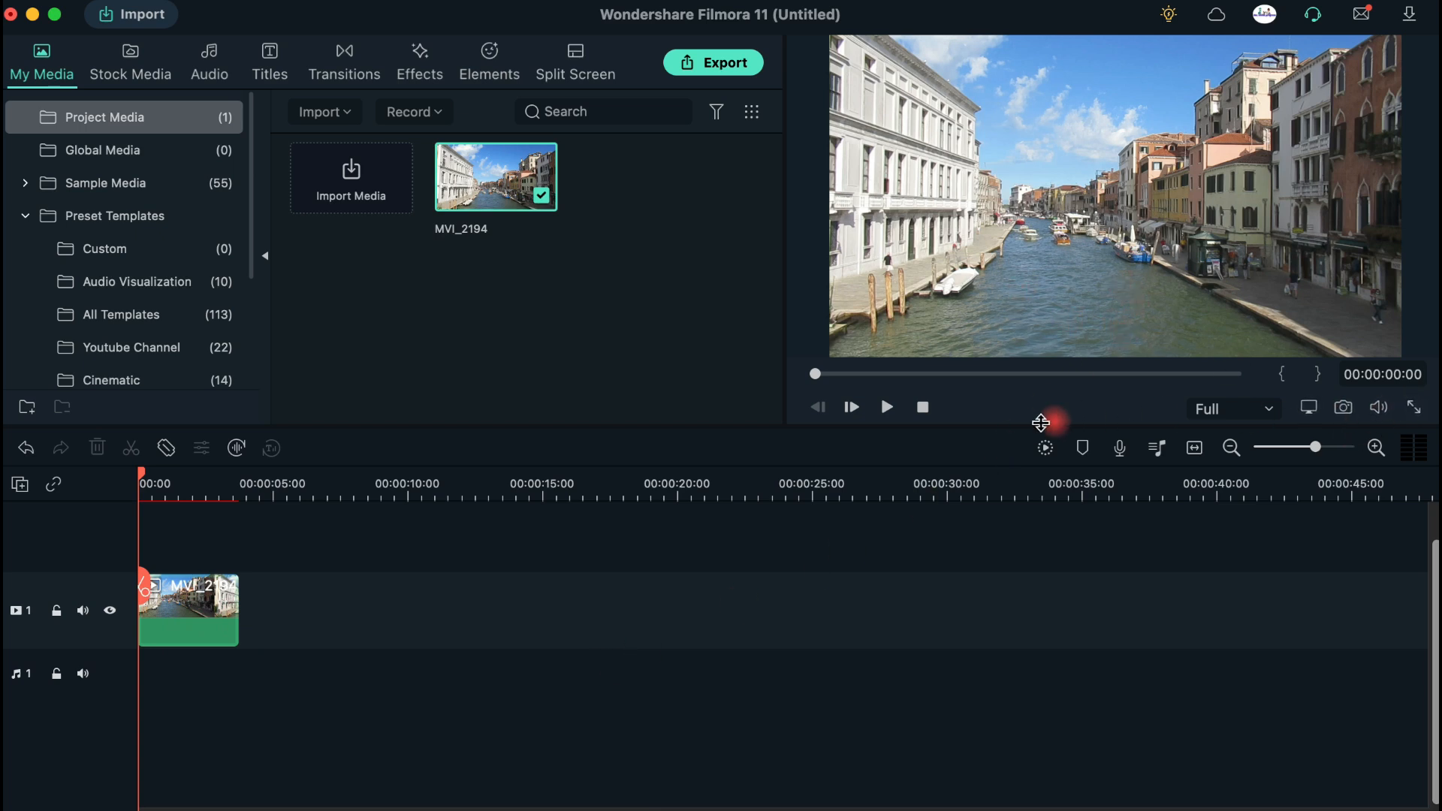
# Preview the unstabilized MVI_2194 clip, then return the playhead to the start of the timeline.
pyautogui.click(888, 408)
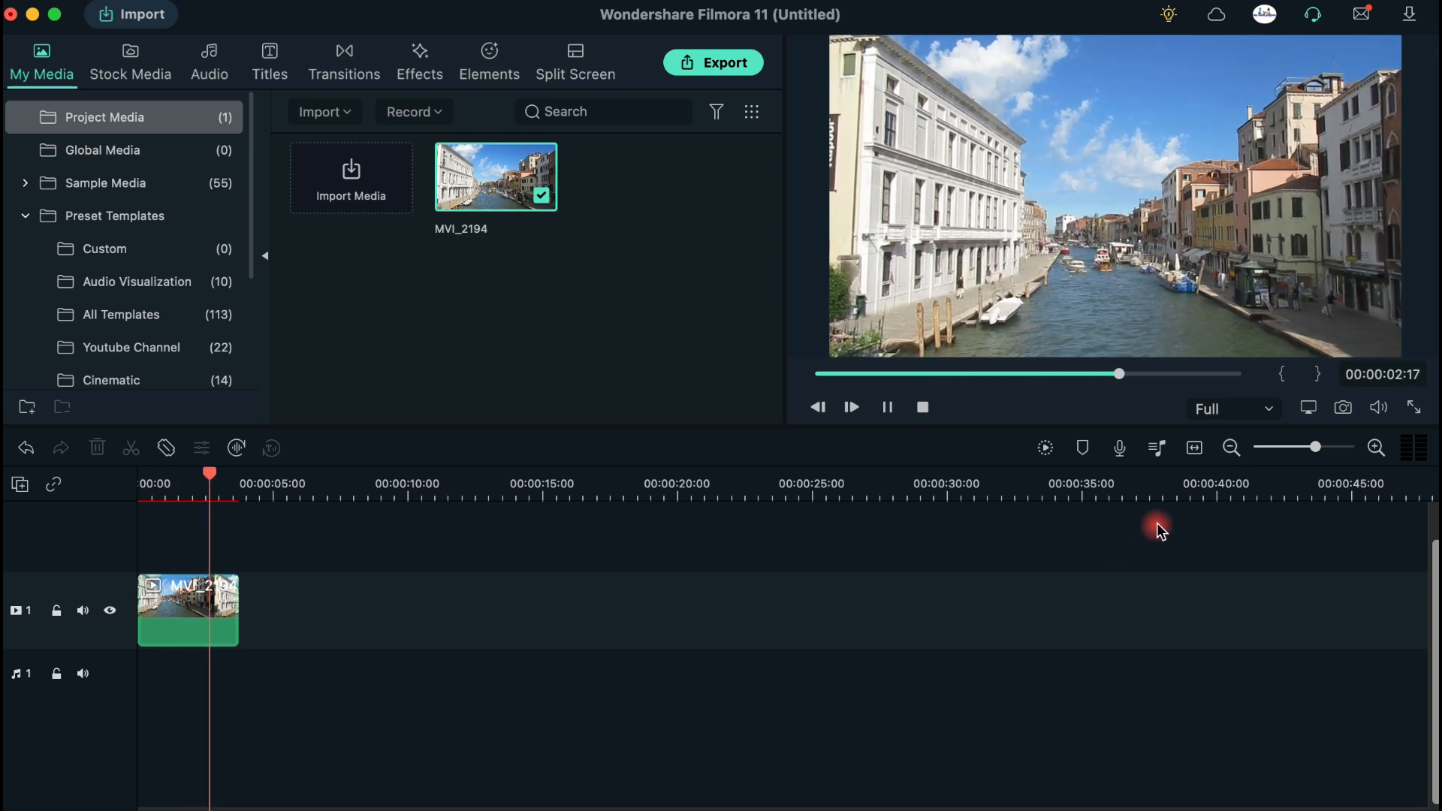
pyautogui.click(889, 407)
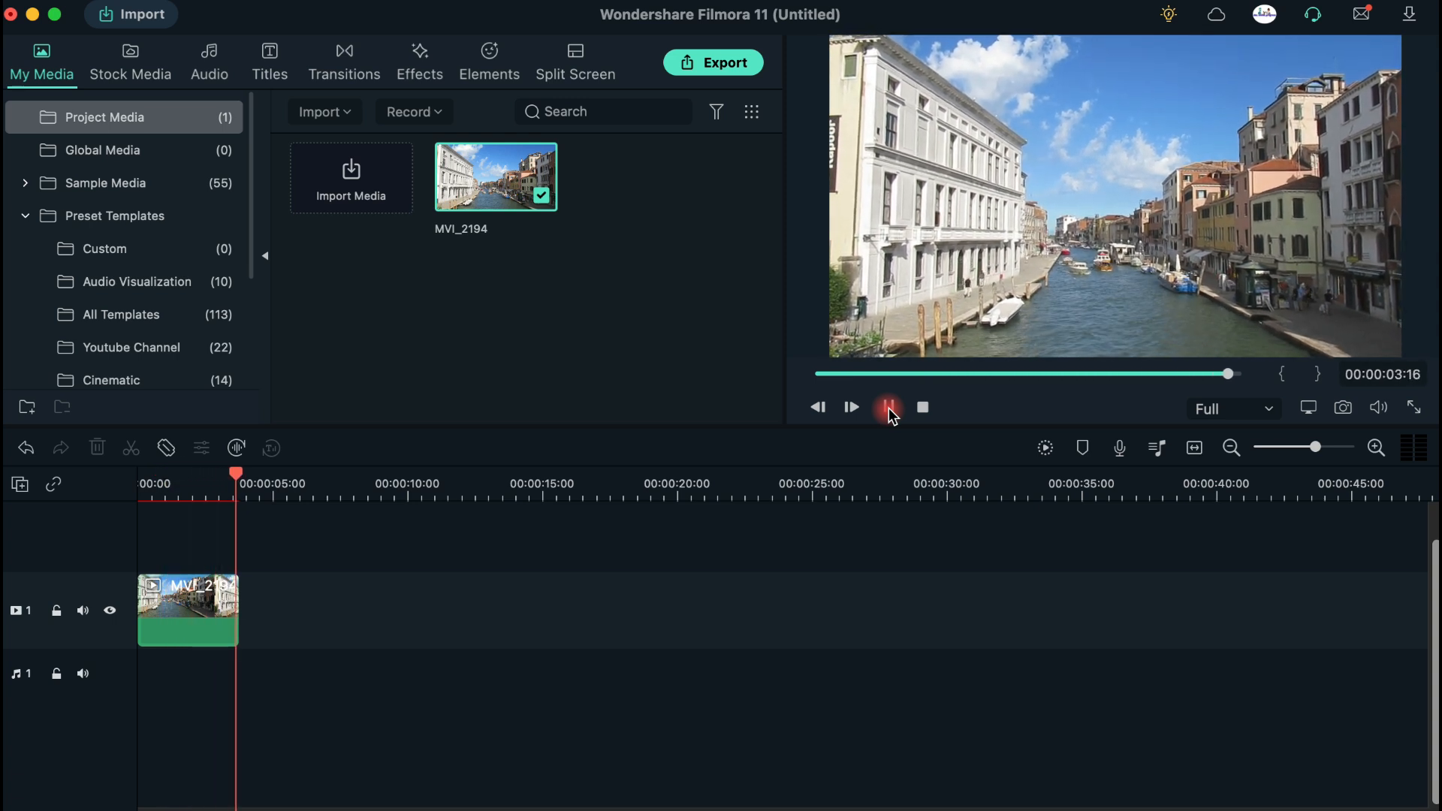
pyautogui.moveTo(238, 473); pyautogui.dragTo(136, 480)
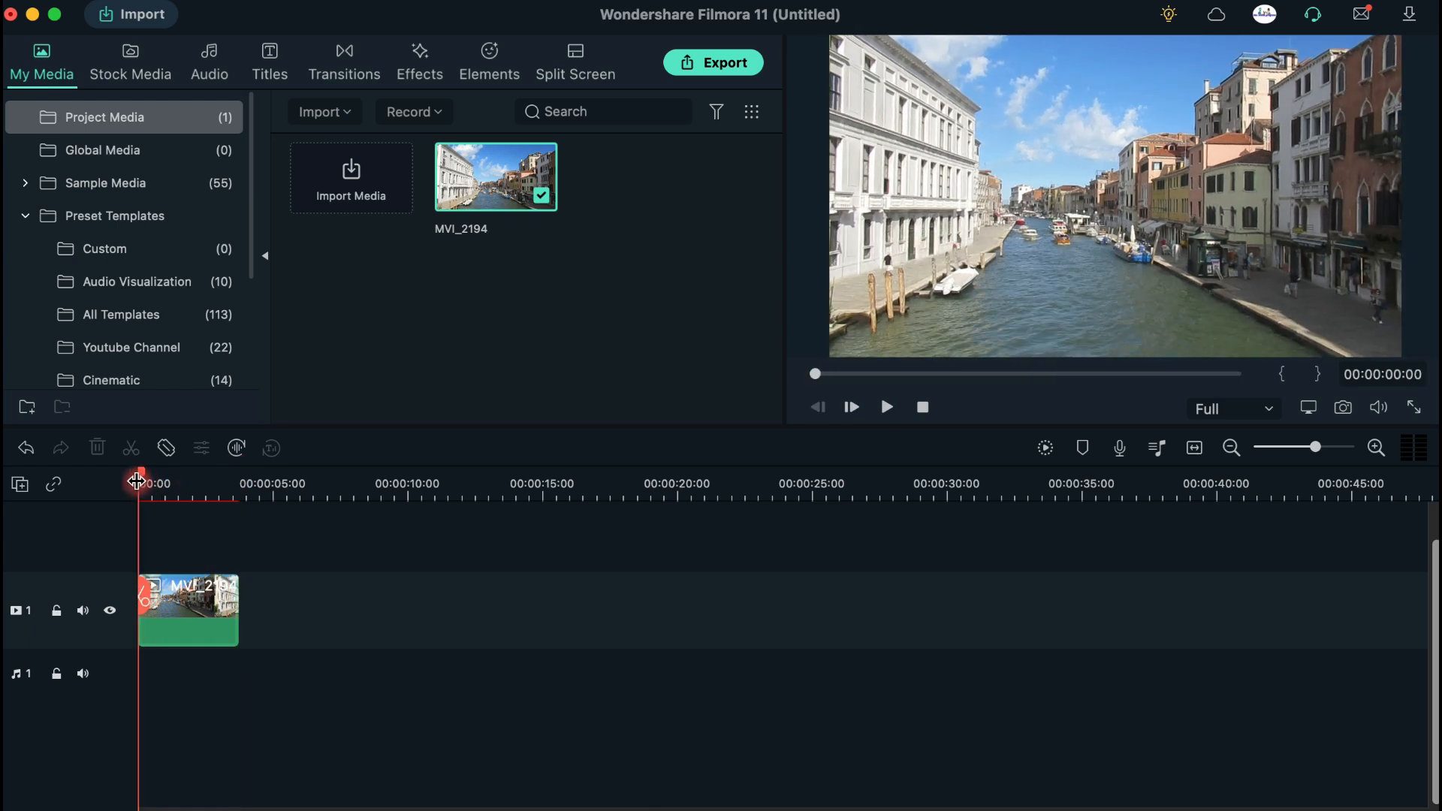
# Open the video settings of the MVI_2194 clip on the timeline and enable Stabilization.
pyautogui.click(197, 606)
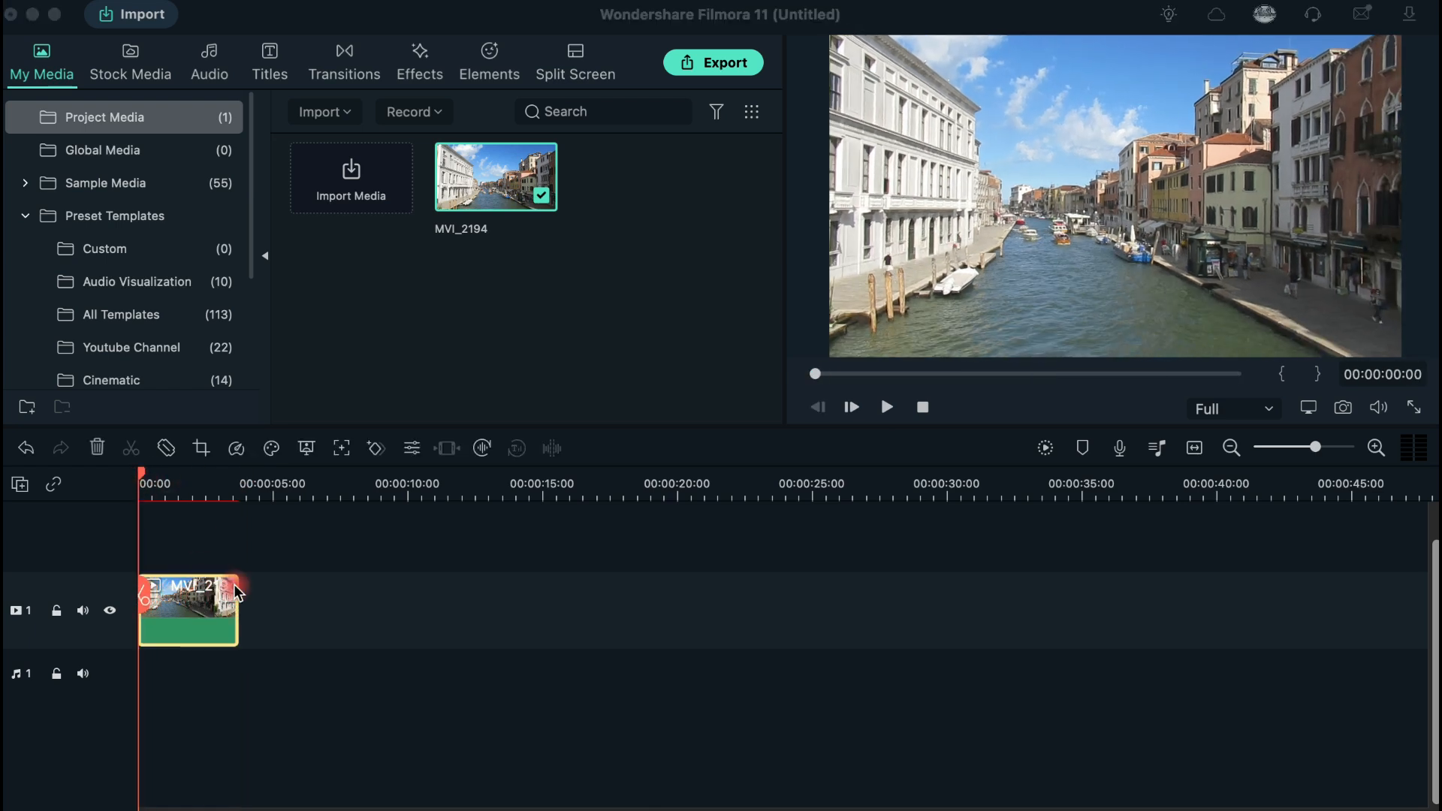
pyautogui.doubleClick(197, 602)
pyautogui.click(310, 268)
pyautogui.scroll(-3, 309, 263)
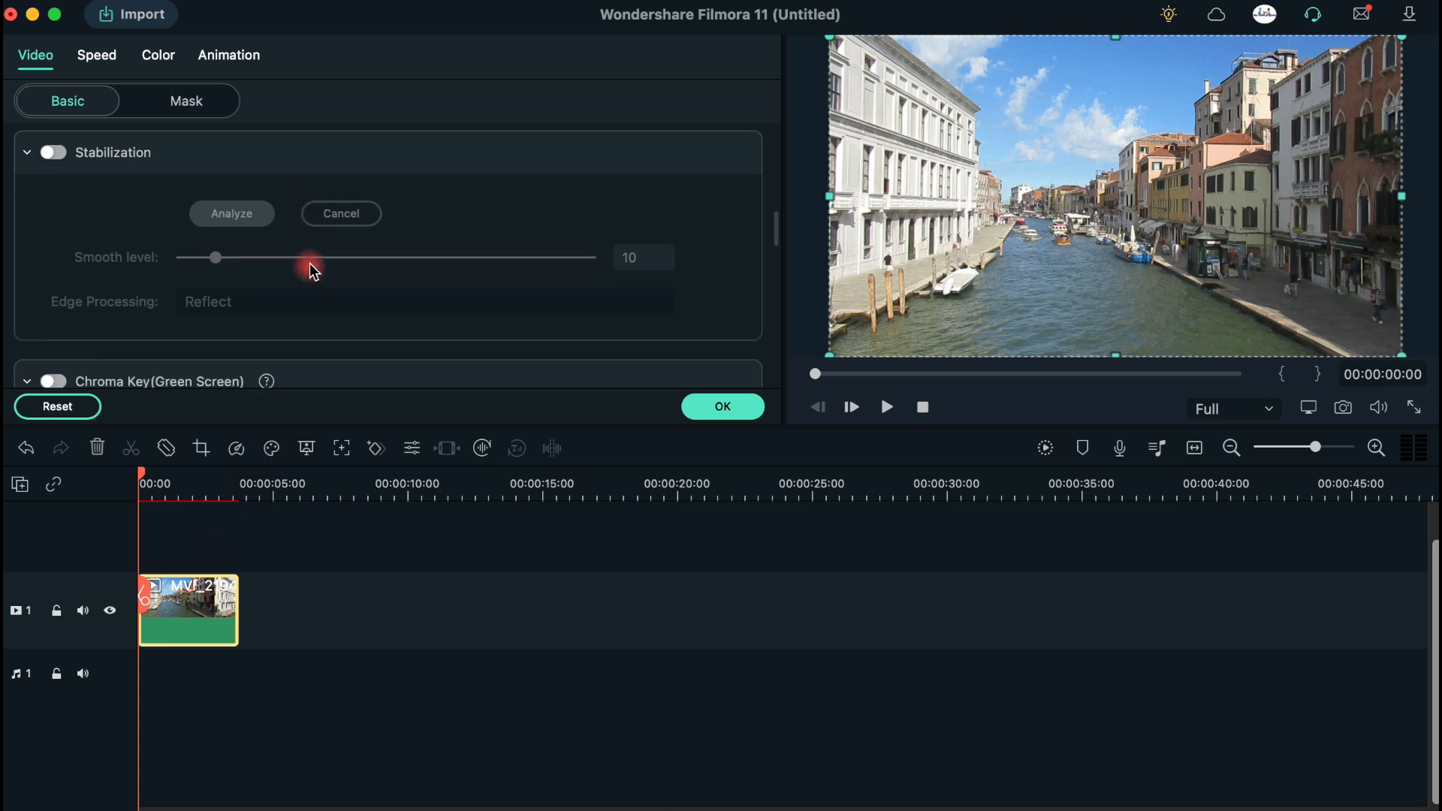
pyautogui.scroll(4, 309, 263)
pyautogui.scroll(-2, 309, 268)
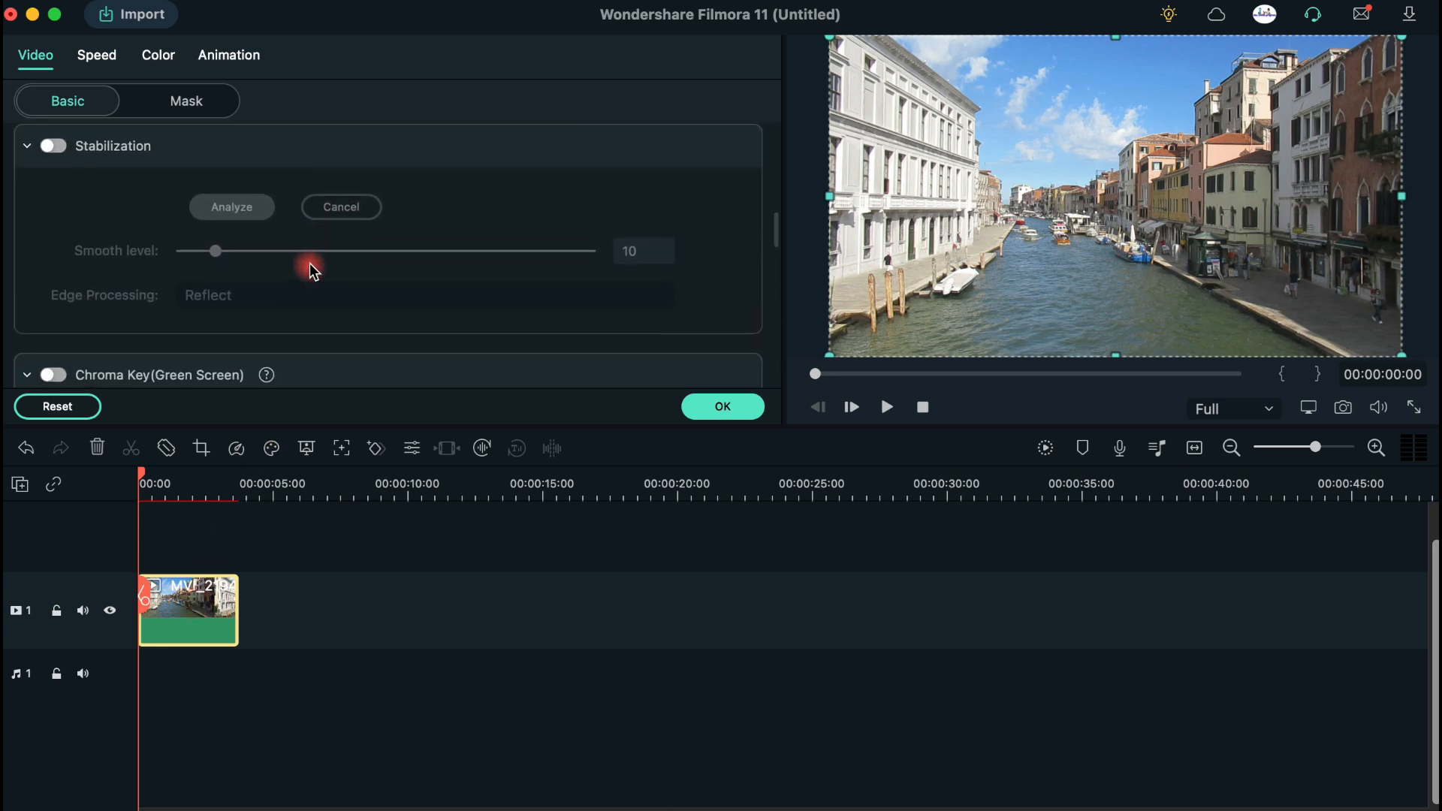
pyautogui.click(51, 144)
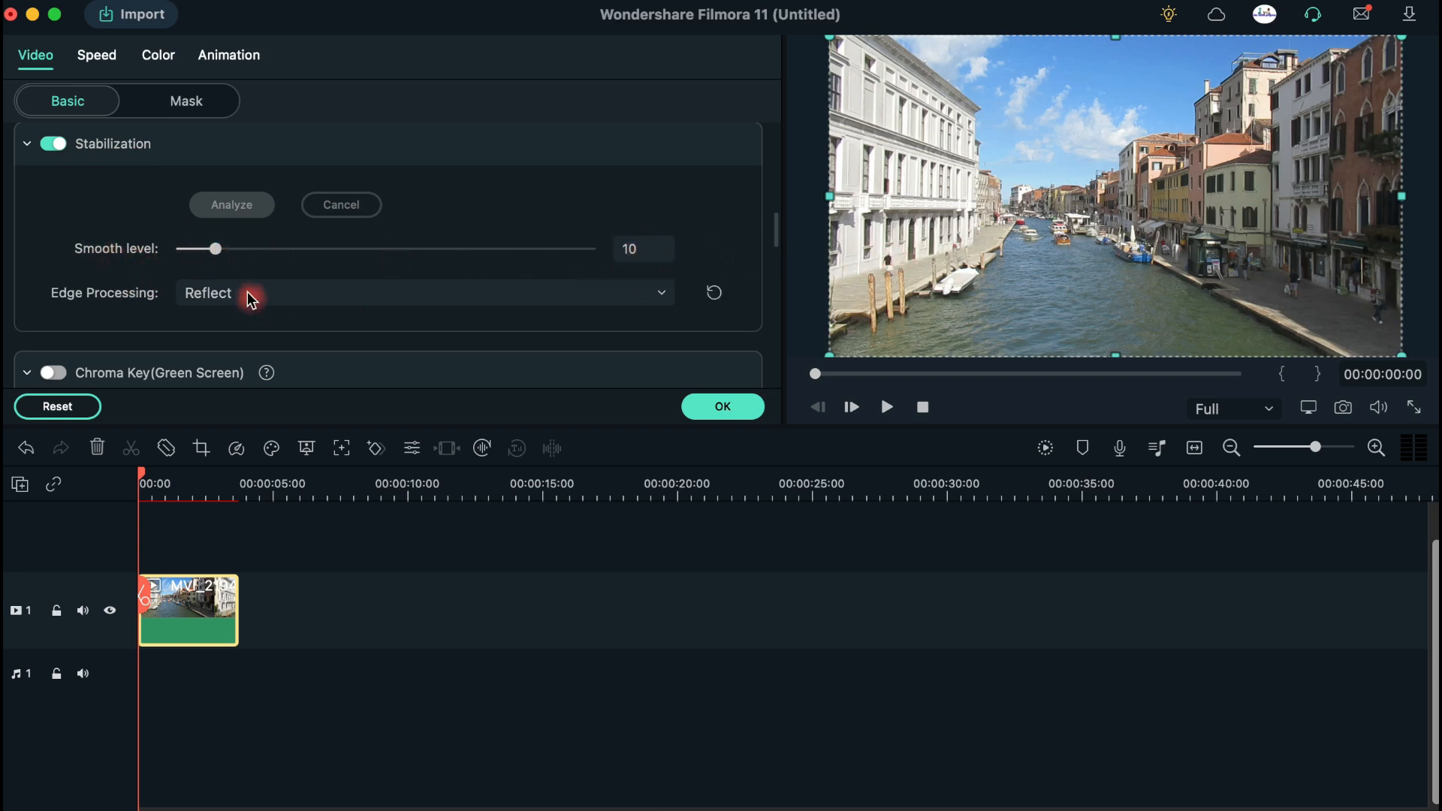
# Set the stabilization smooth level to 14, keep edge processing on Reflect, and apply the settings.
pyautogui.moveTo(215, 248); pyautogui.dragTo(359, 250)
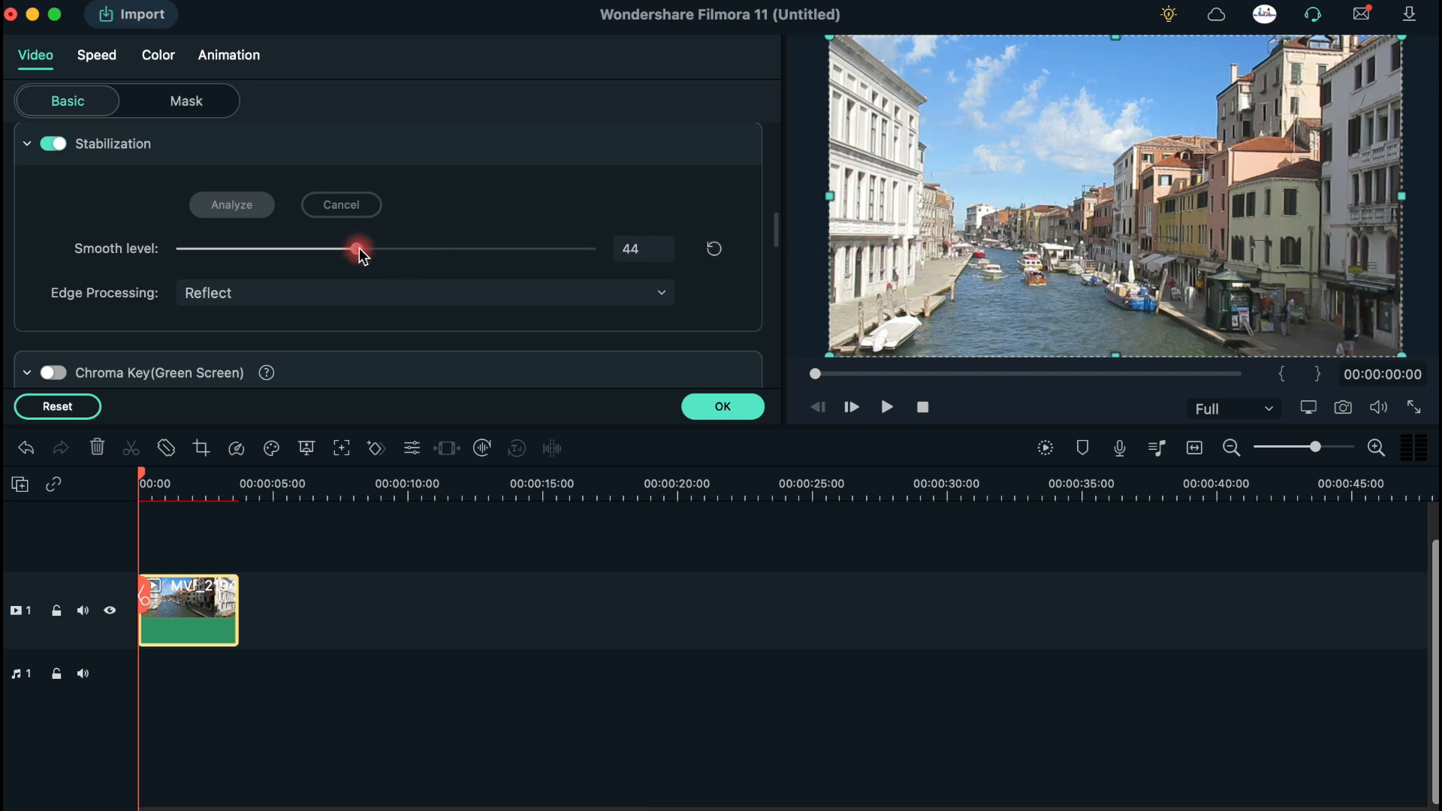
pyautogui.moveTo(359, 250); pyautogui.dragTo(231, 251)
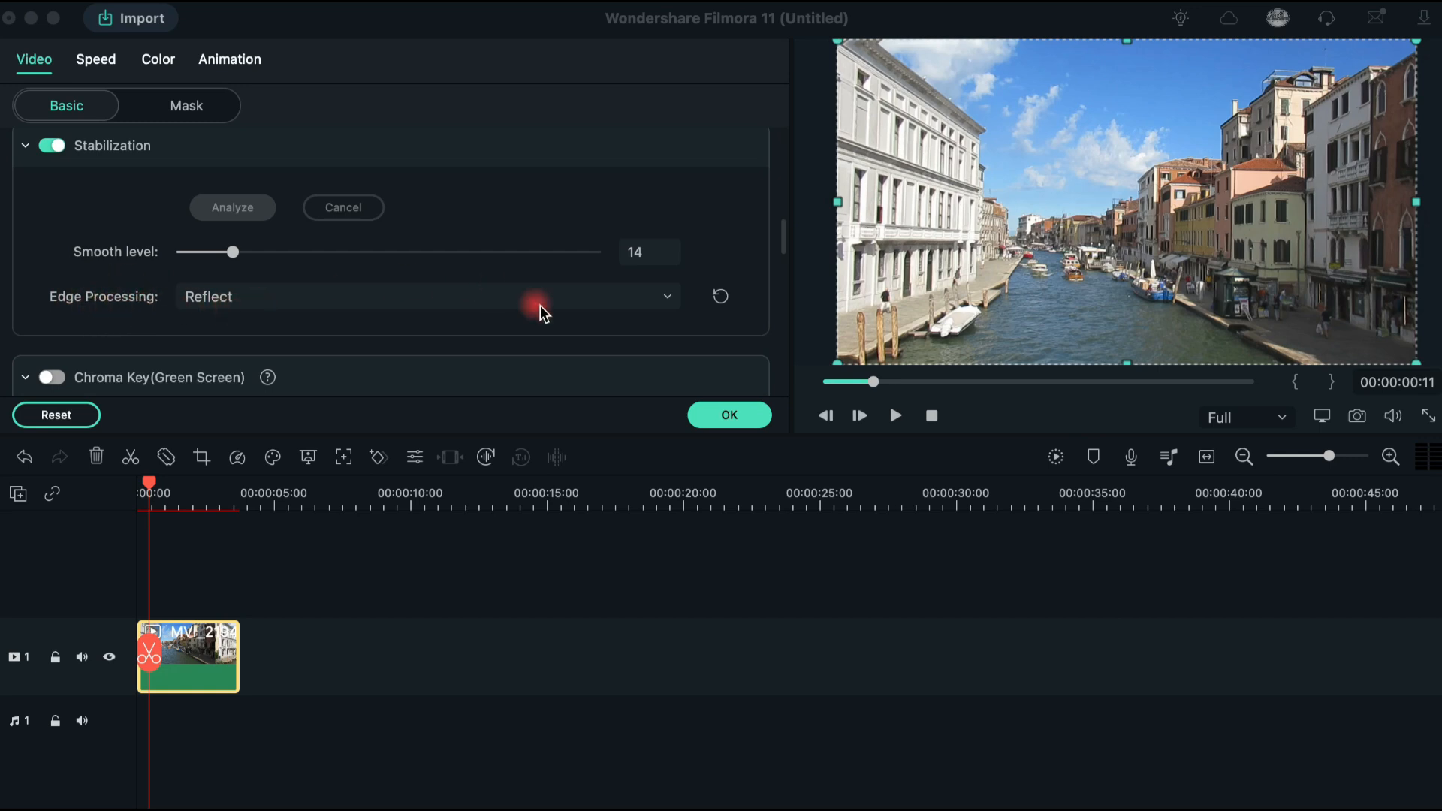
pyautogui.click(671, 299)
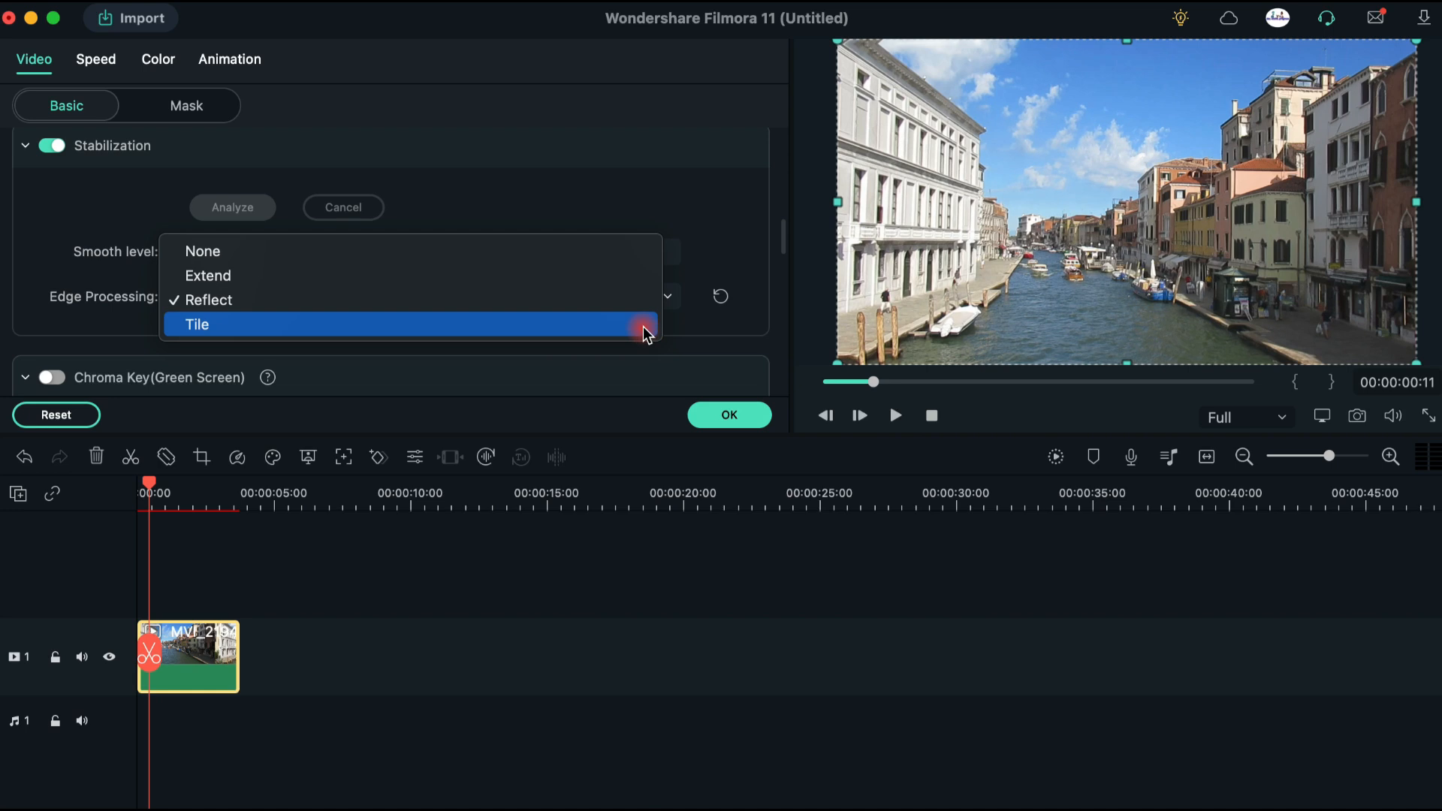
pyautogui.click(599, 312)
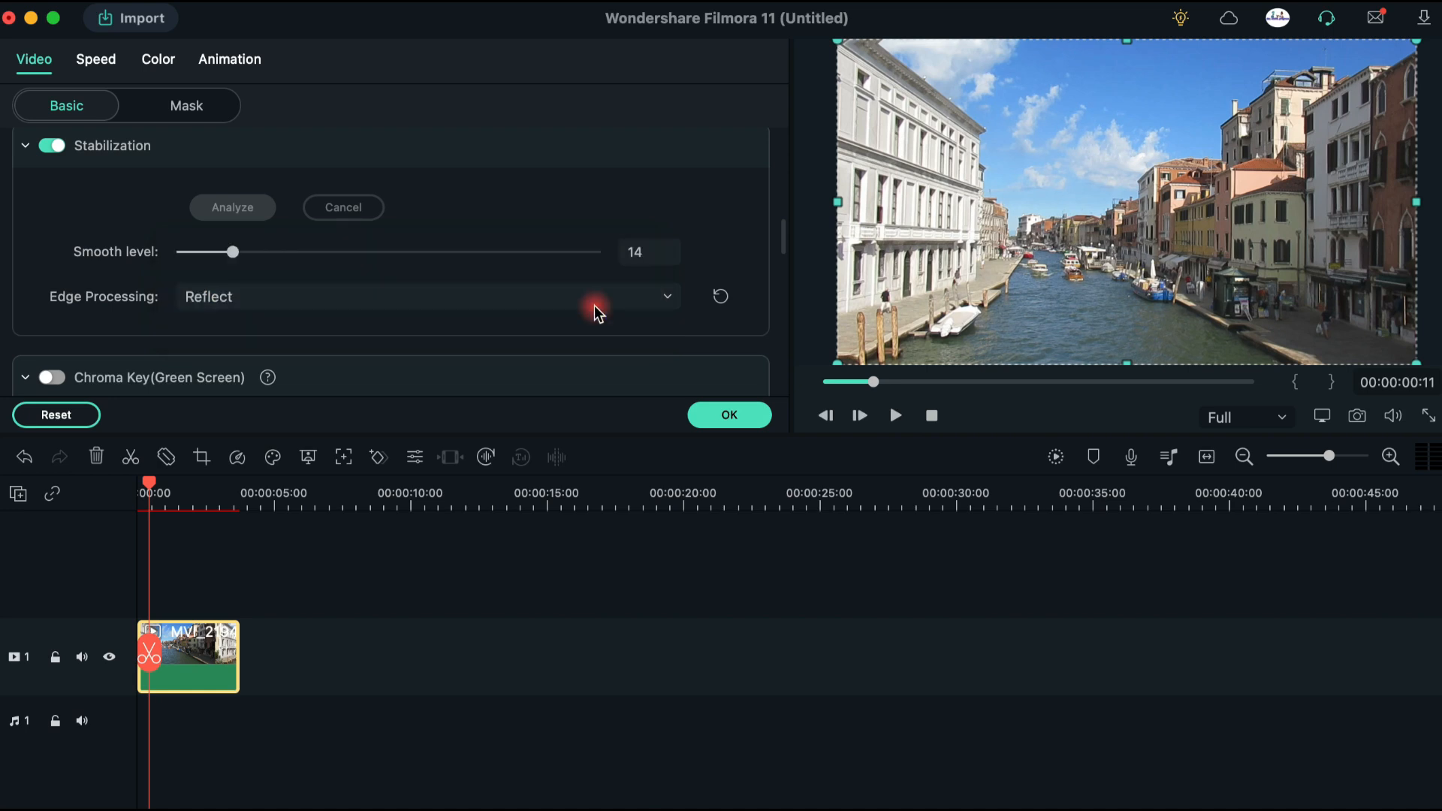
pyautogui.click(735, 415)
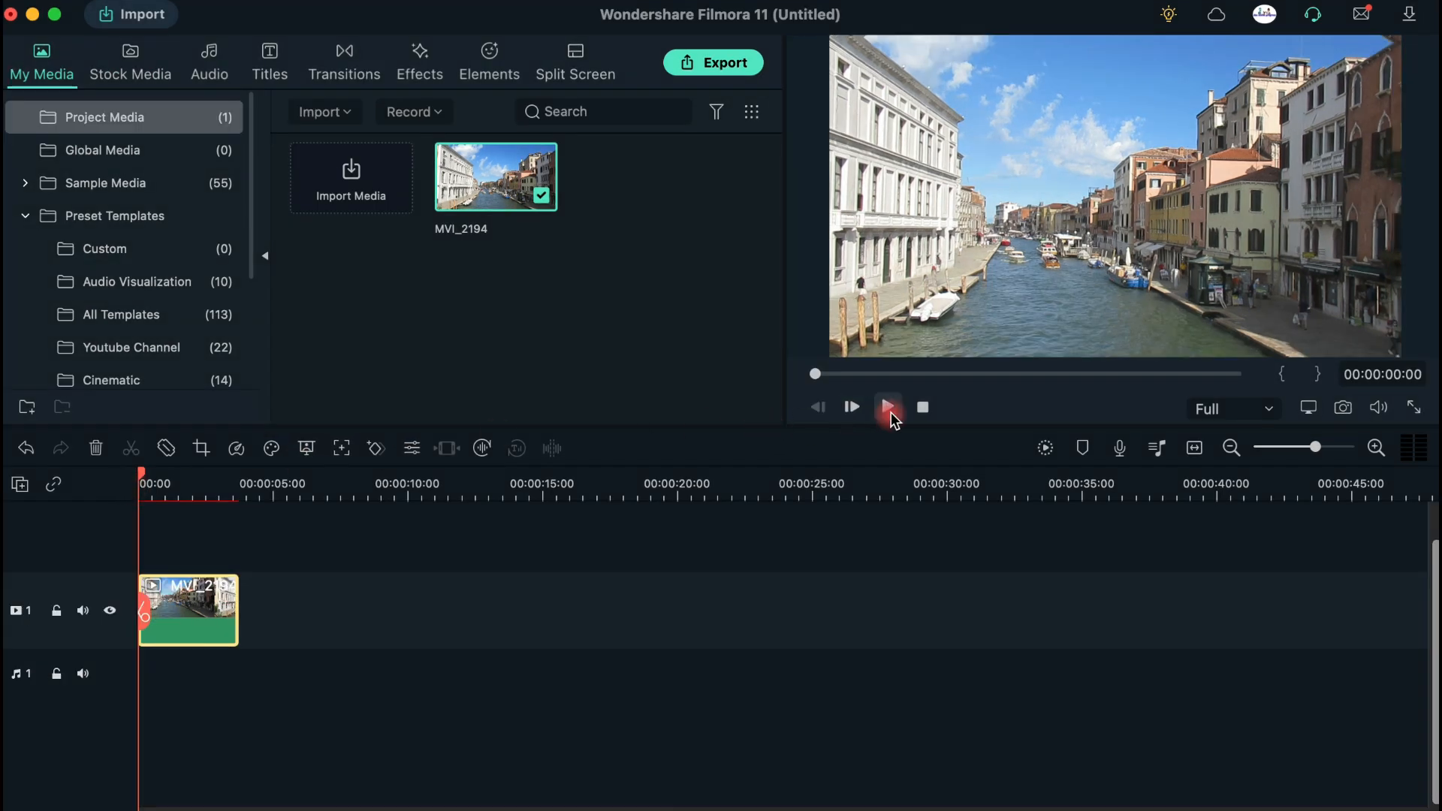
# Play the stabilized clip, return the playhead to the start, and play it again to judge the smoothing.
pyautogui.click(890, 412)
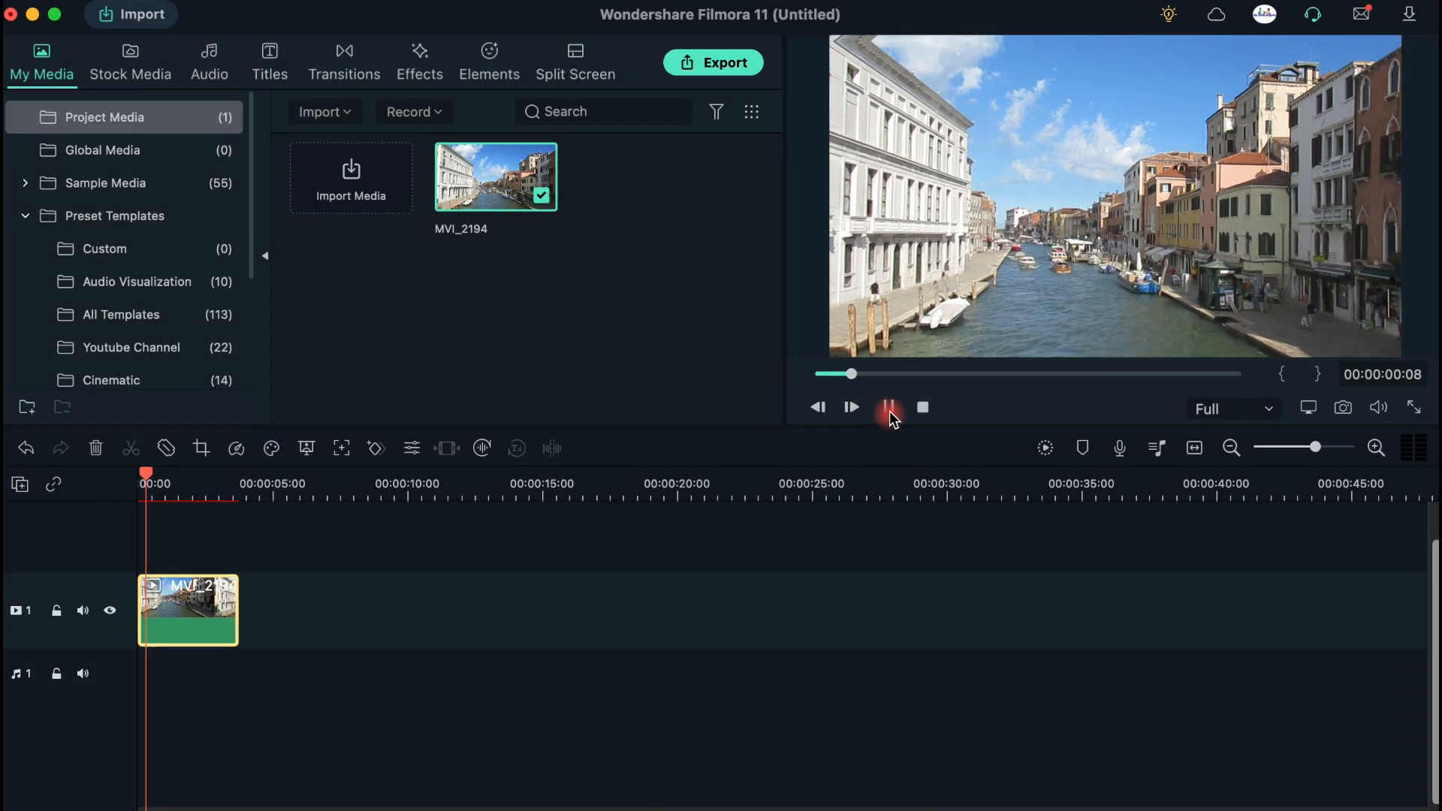
pyautogui.click(890, 413)
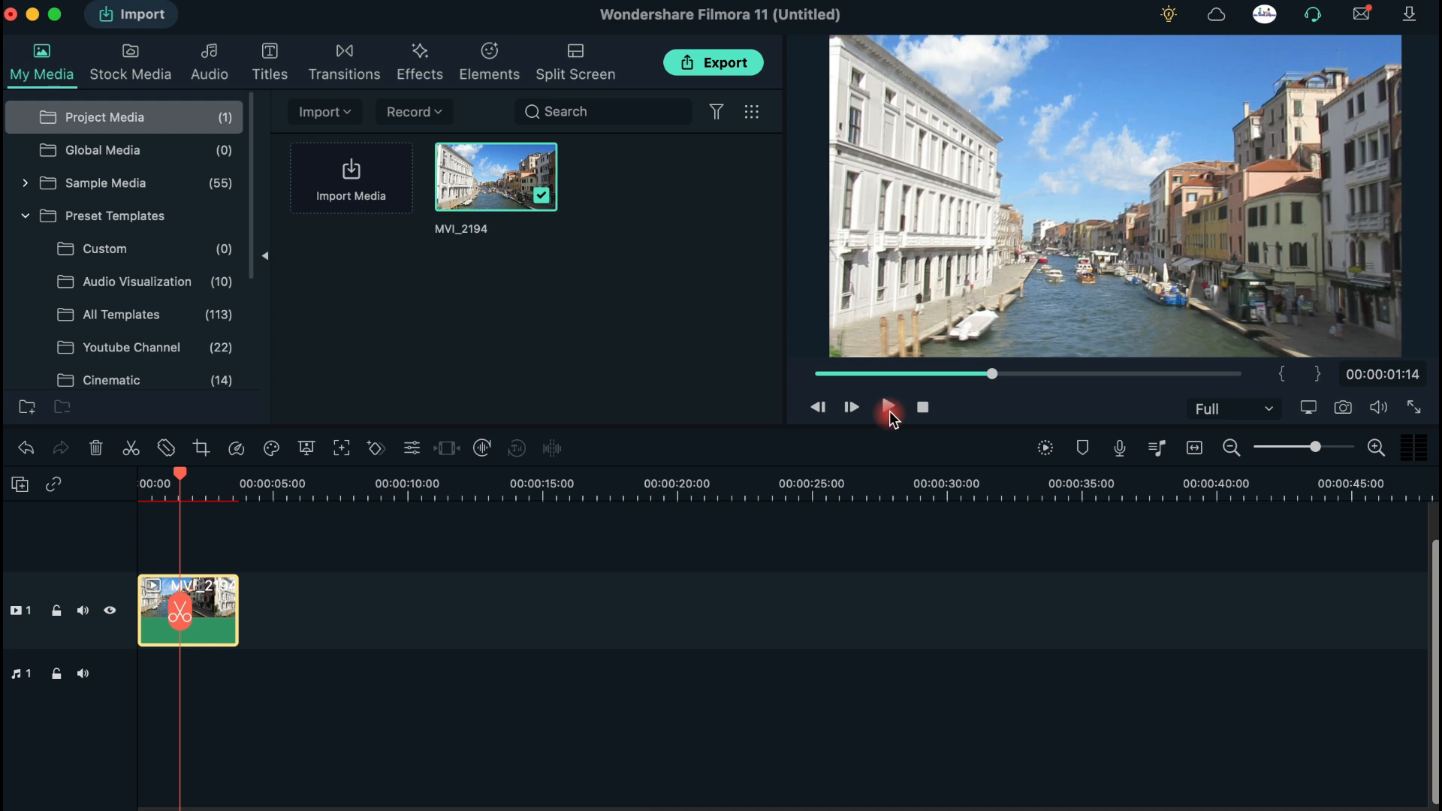
pyautogui.moveTo(181, 476); pyautogui.dragTo(139, 481)
pyautogui.click(887, 409)
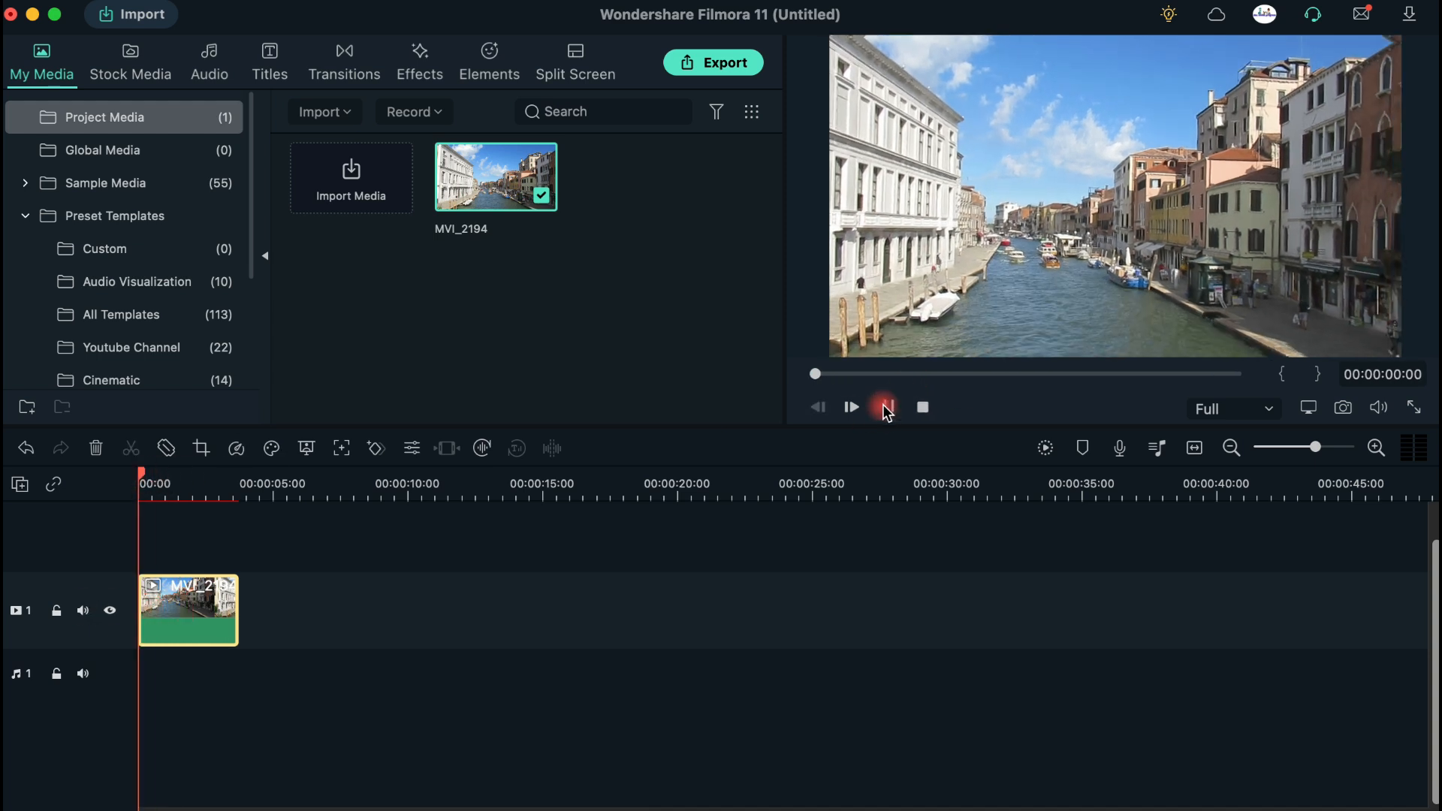
pyautogui.click(888, 409)
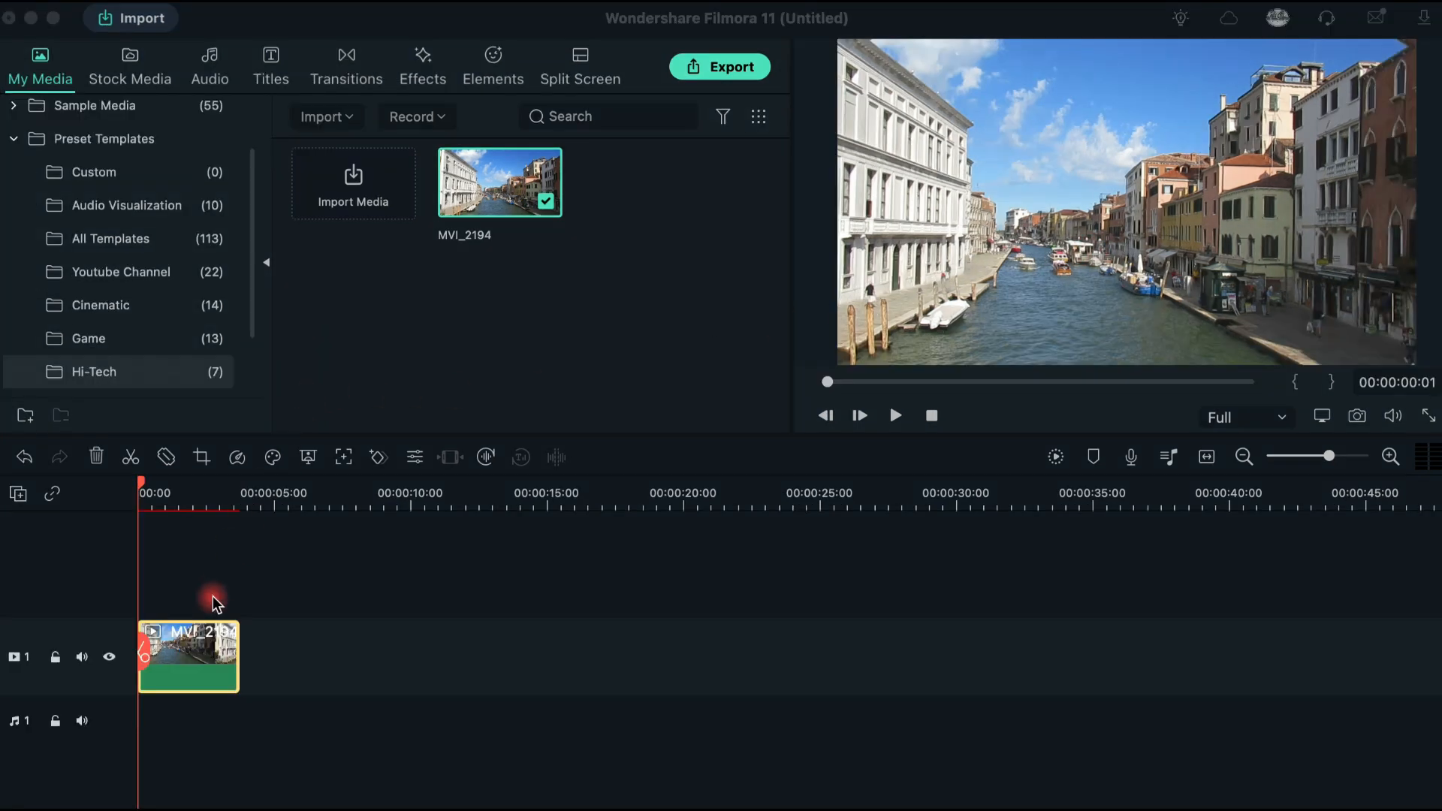
# Reopen the video settings of the MVI_2194 clip and enable Lens Correction.
pyautogui.doubleClick(197, 645)
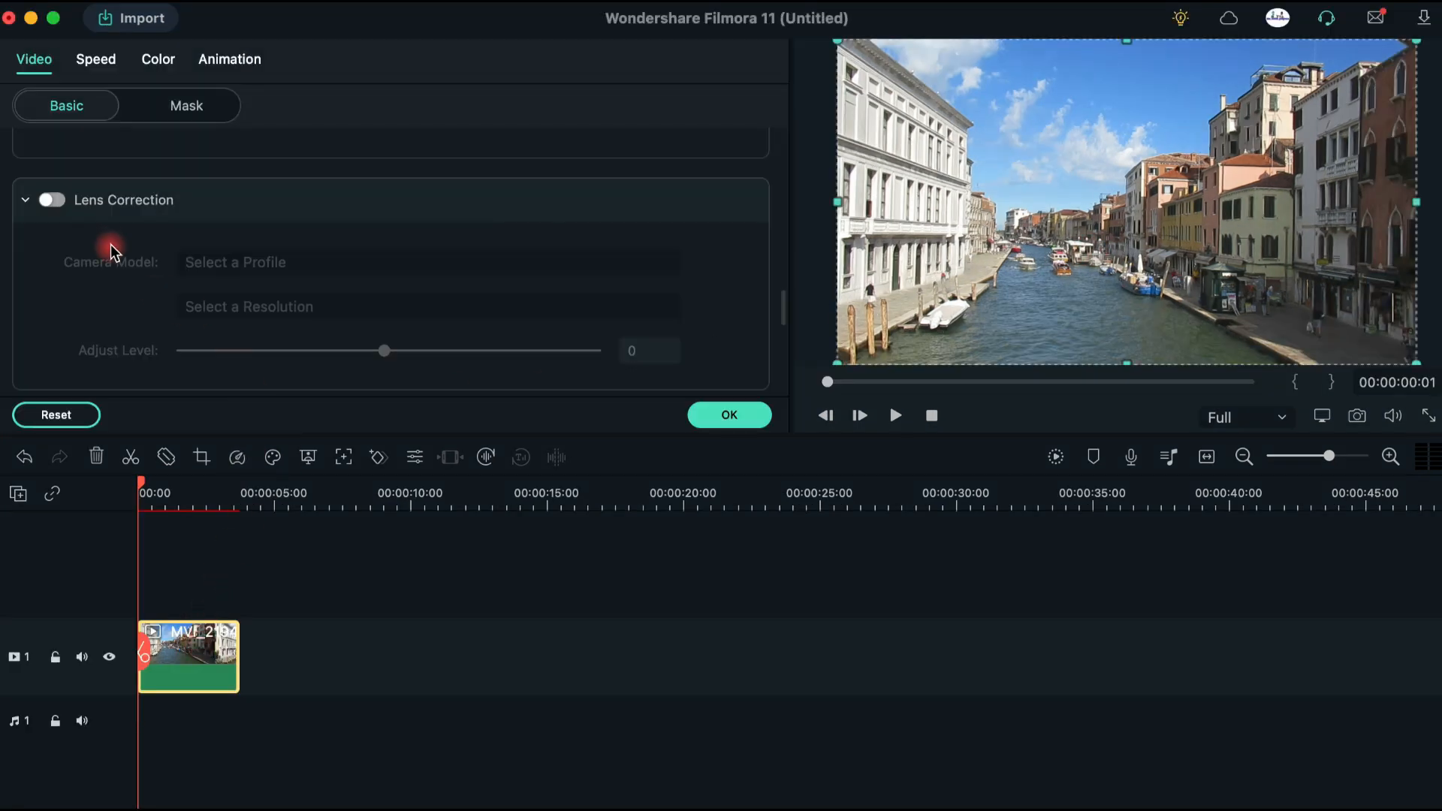
pyautogui.scroll(5, 111, 251)
pyautogui.scroll(3, 111, 255)
pyautogui.scroll(-6, 111, 257)
pyautogui.scroll(-4, 111, 255)
pyautogui.click(50, 144)
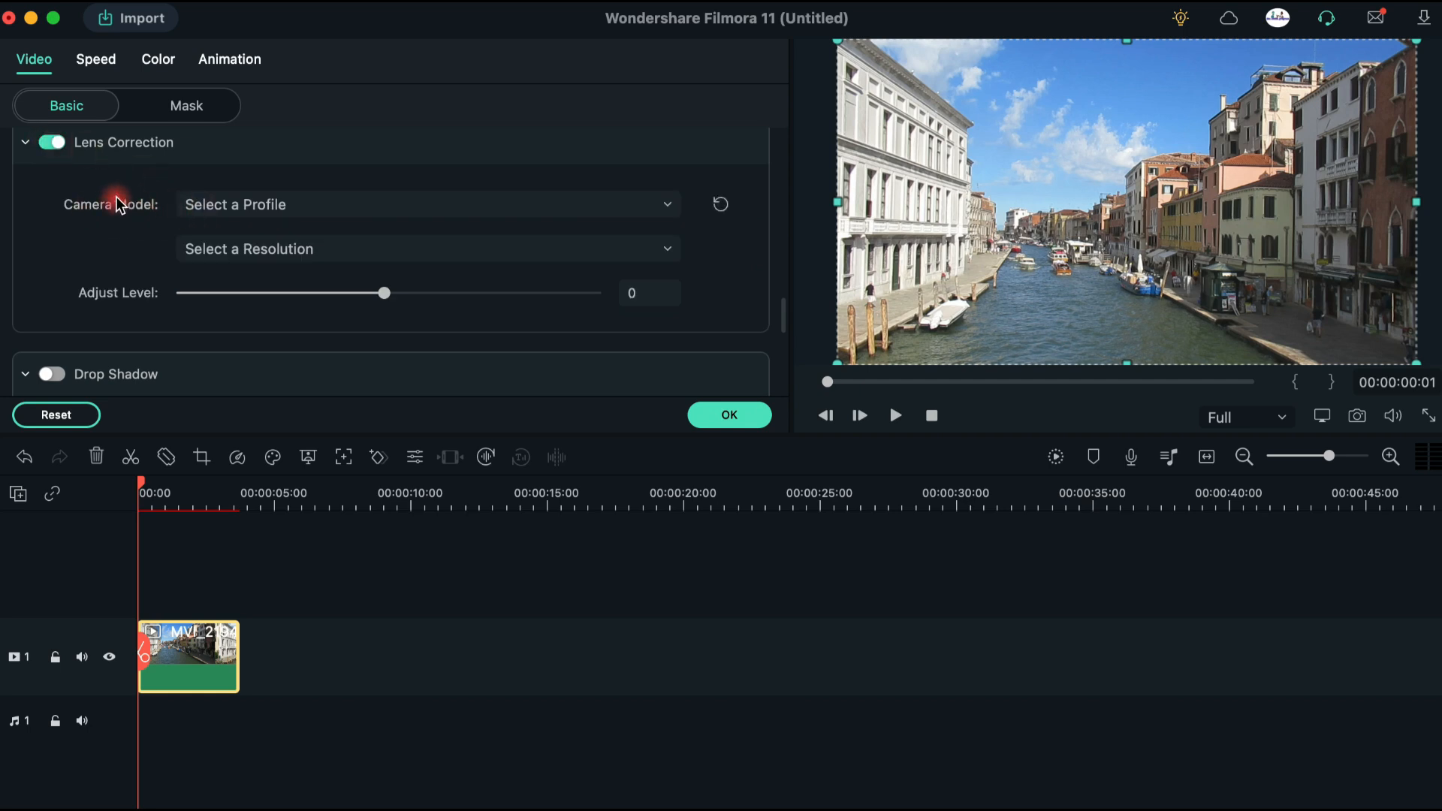
# Try the Sony HDR AS50 camera profile for lens correction and check the resolutions it offers.
pyautogui.click(515, 204)
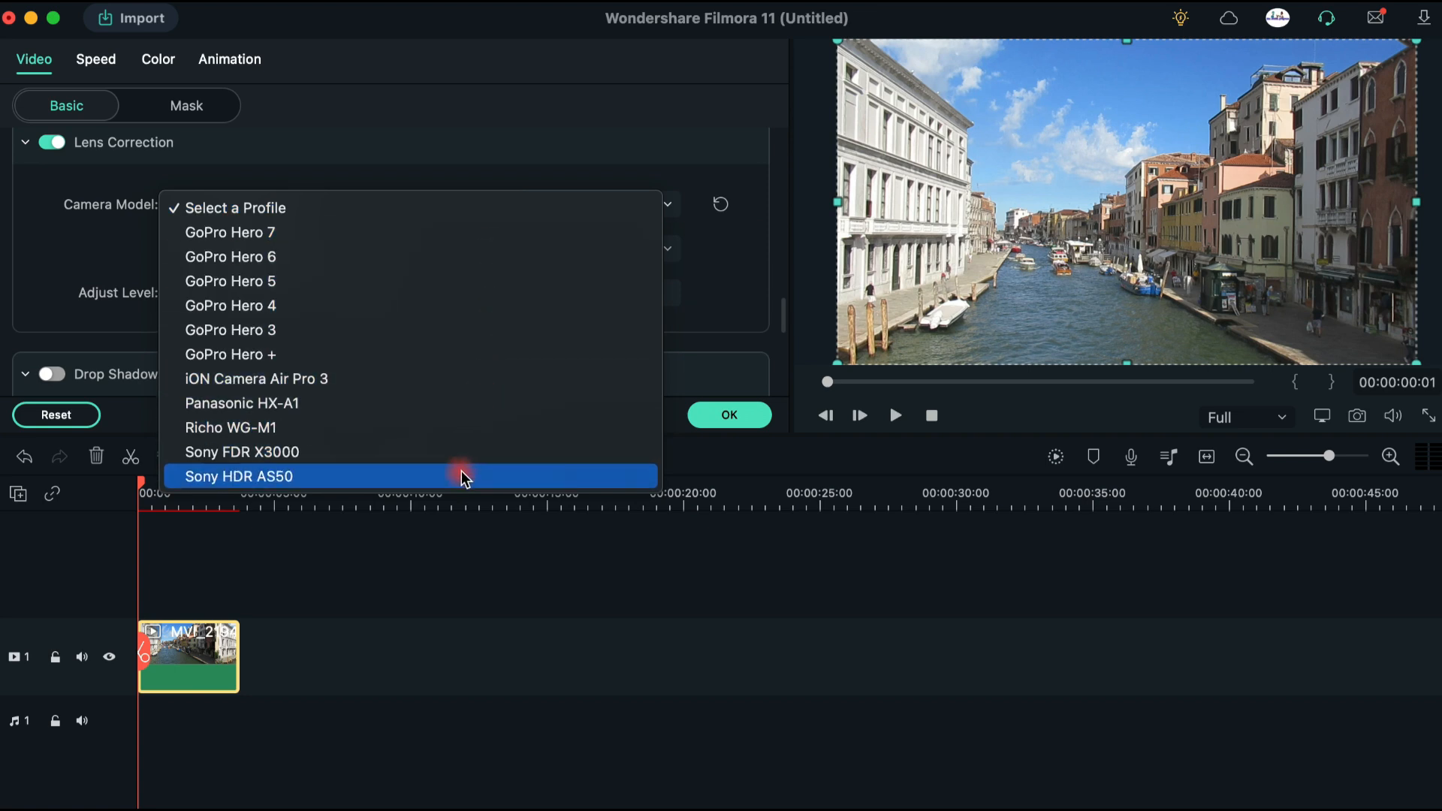
pyautogui.click(420, 476)
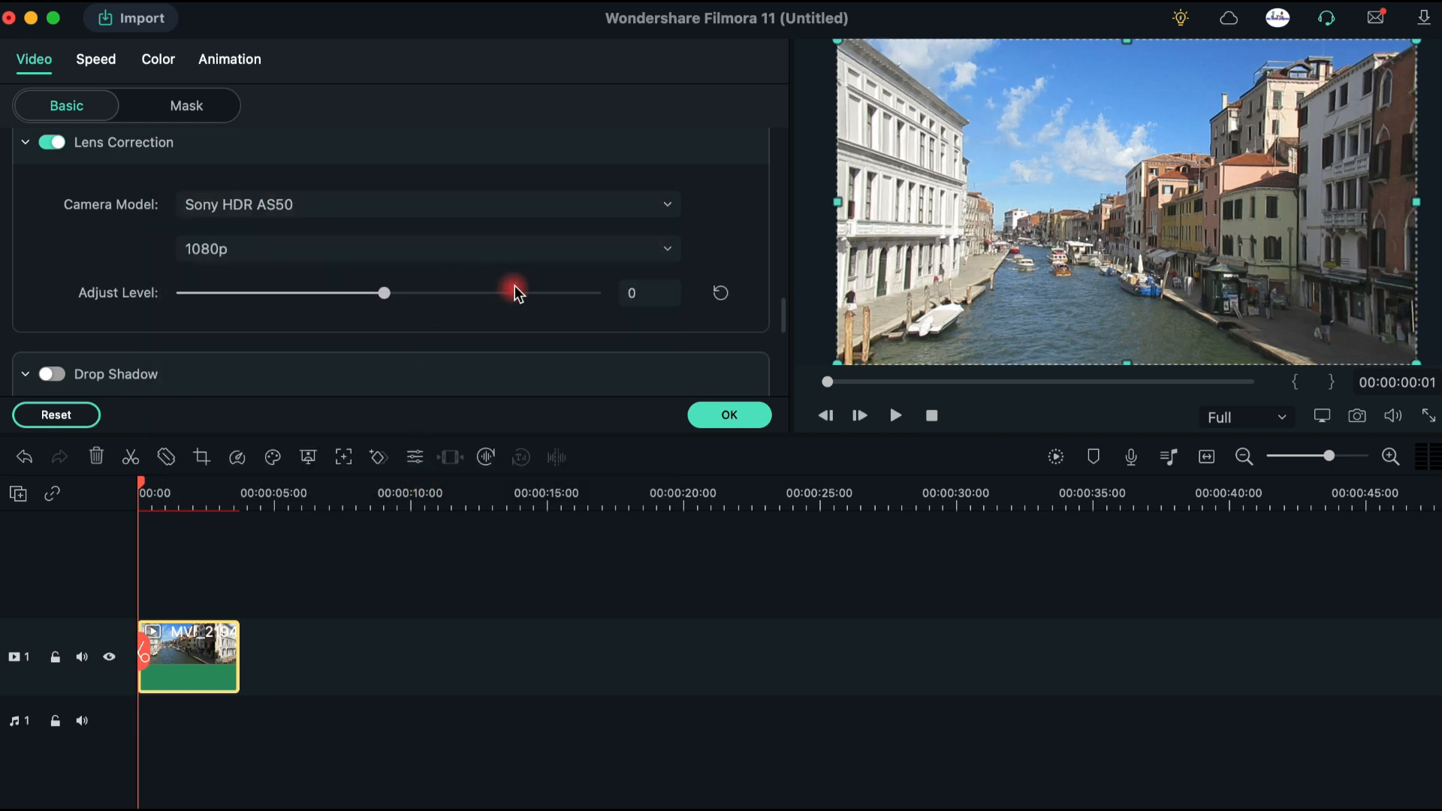
pyautogui.click(664, 255)
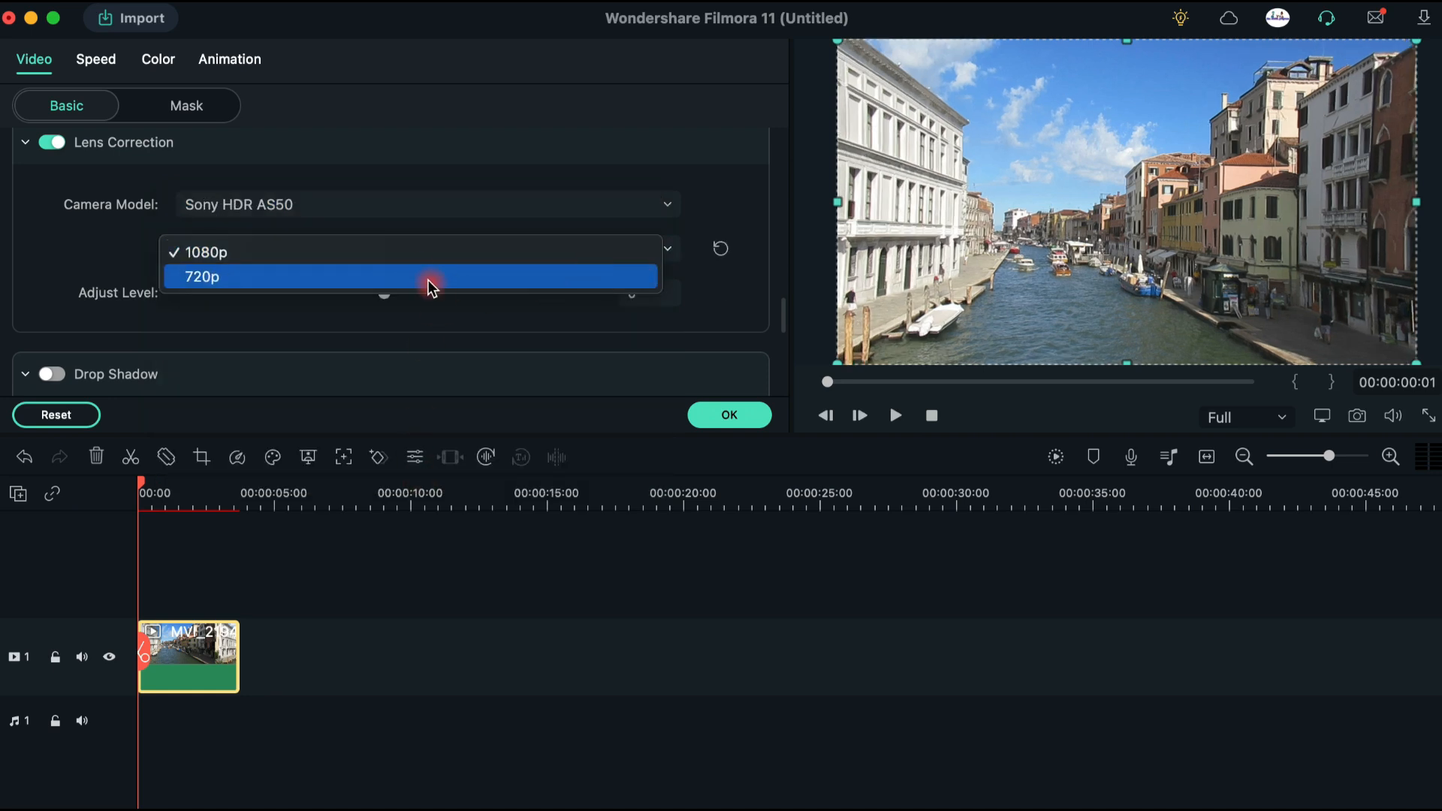
pyautogui.click(668, 245)
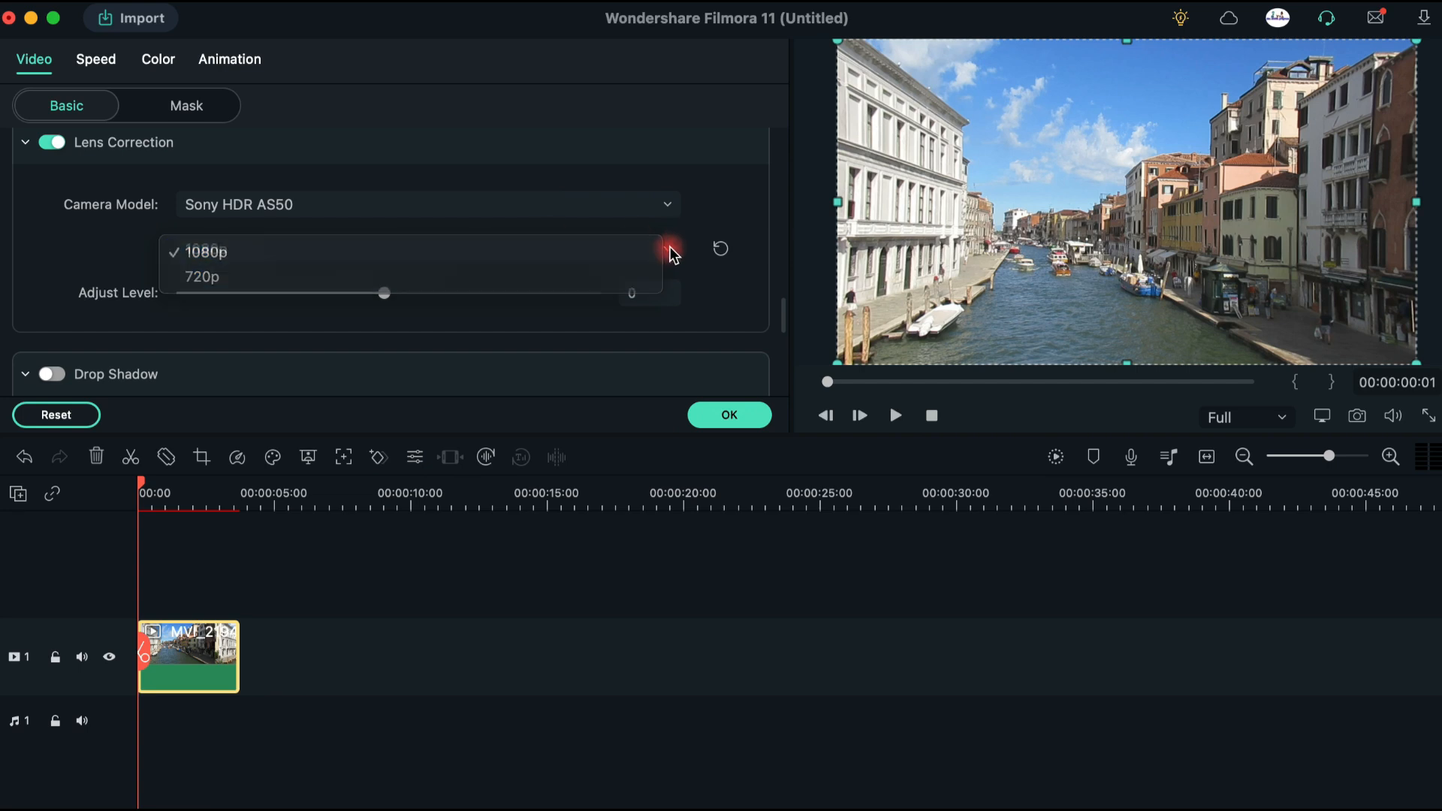
# Try the GoPro Hero + camera profile for lens correction and check its resolution options.
pyautogui.click(668, 214)
pyautogui.click(602, 86)
pyautogui.click(669, 251)
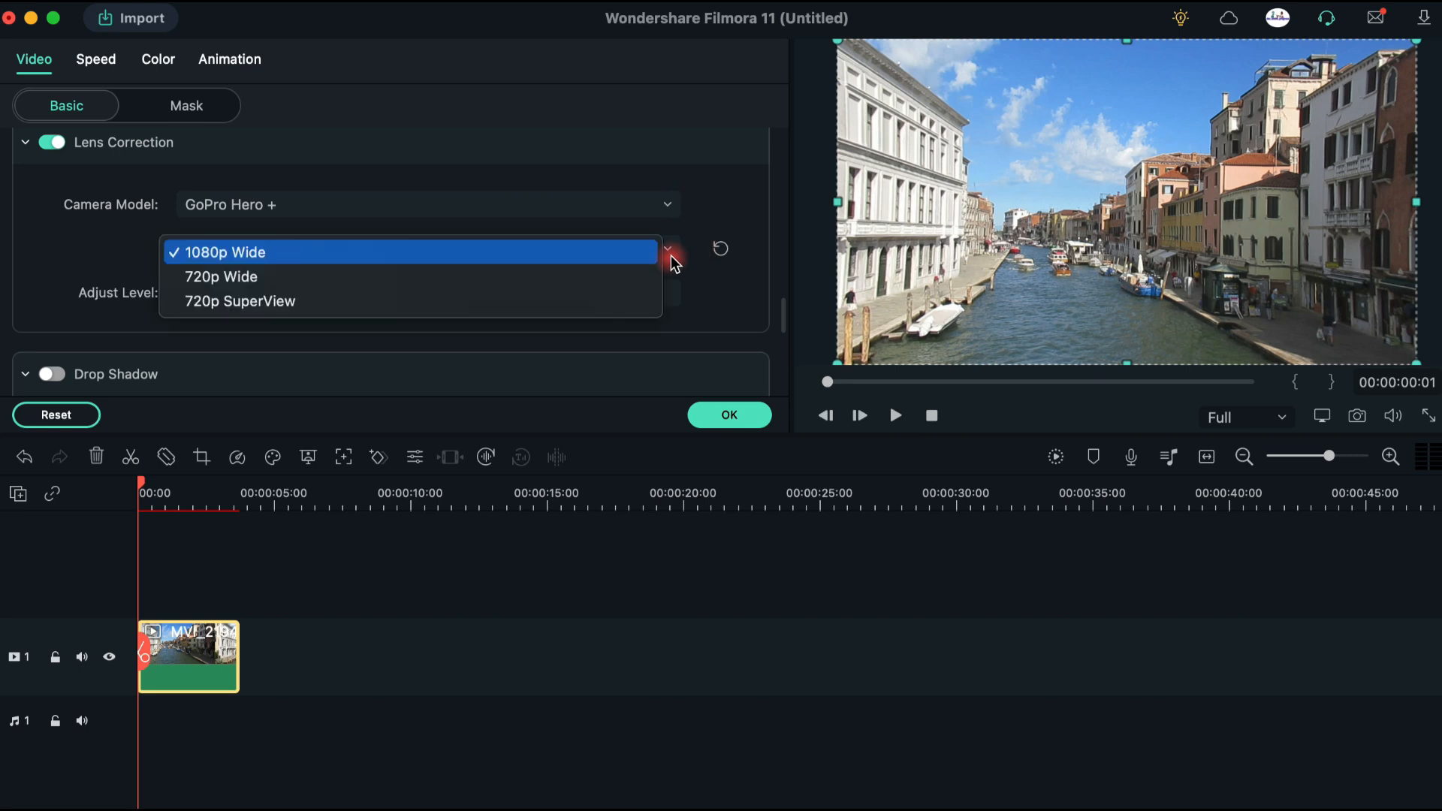
pyautogui.click(673, 263)
# Set lens correction to the GoPro Hero 7 profile with 4K SuperView, raise the adjust level slightly, and apply the settings.
pyautogui.click(661, 209)
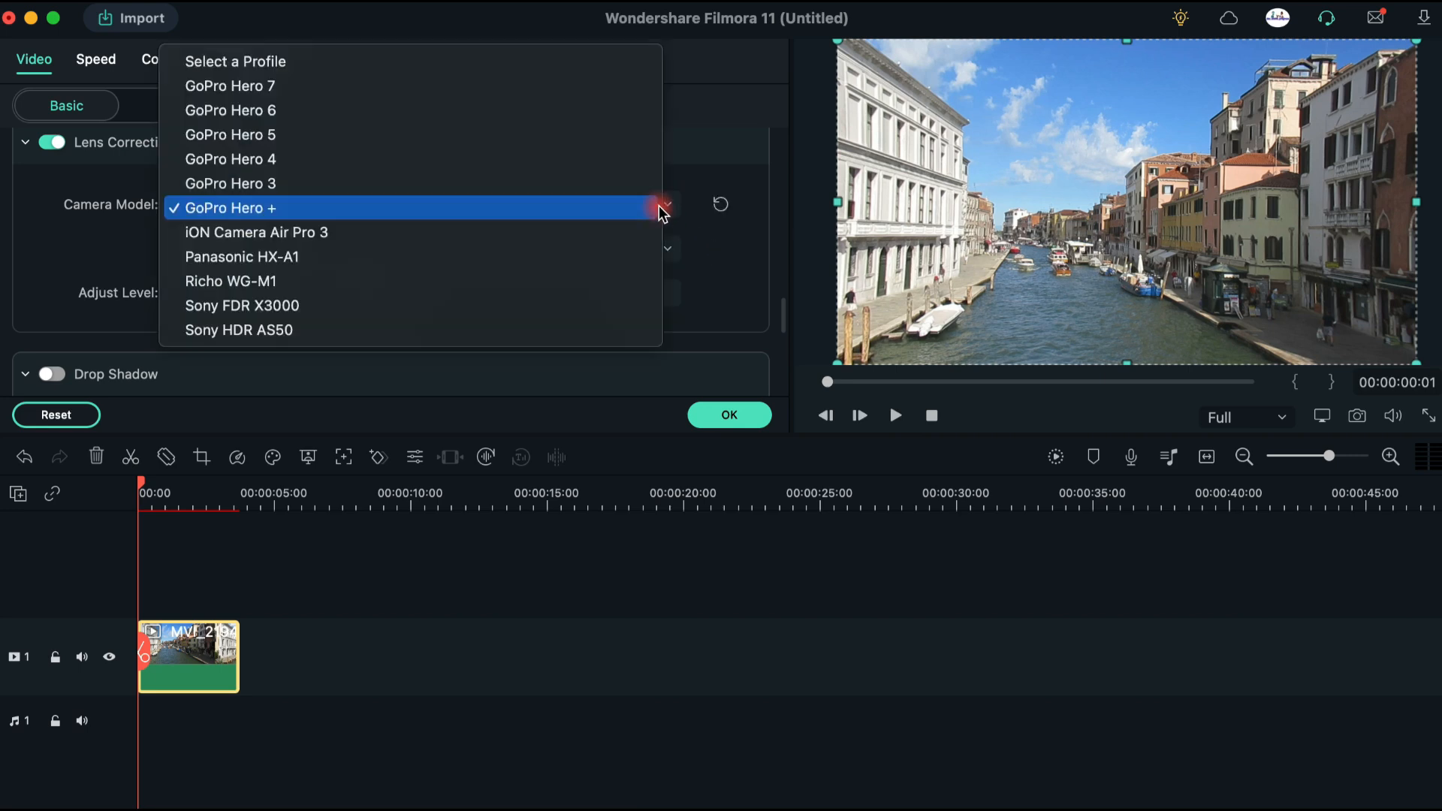
pyautogui.click(581, 87)
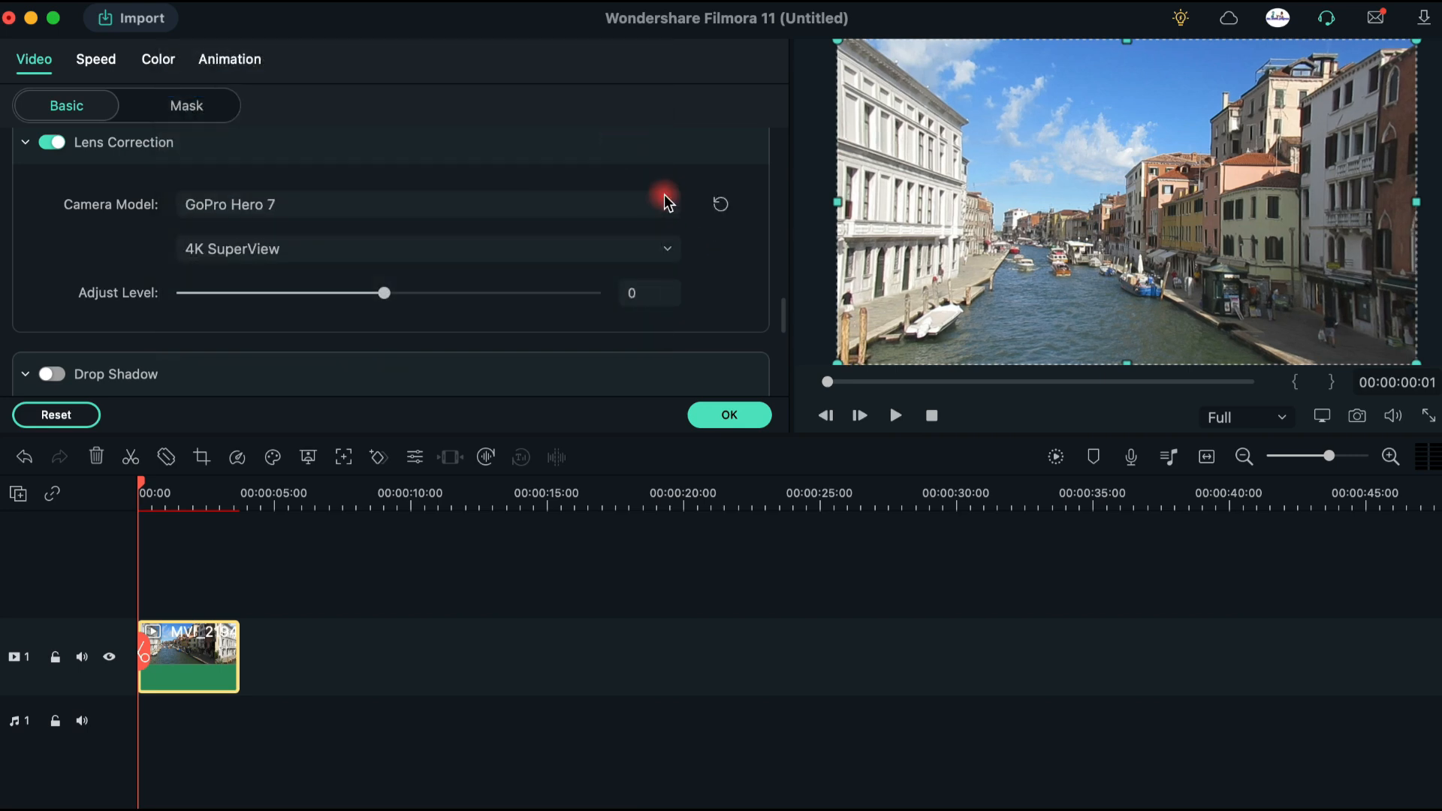
pyautogui.click(667, 249)
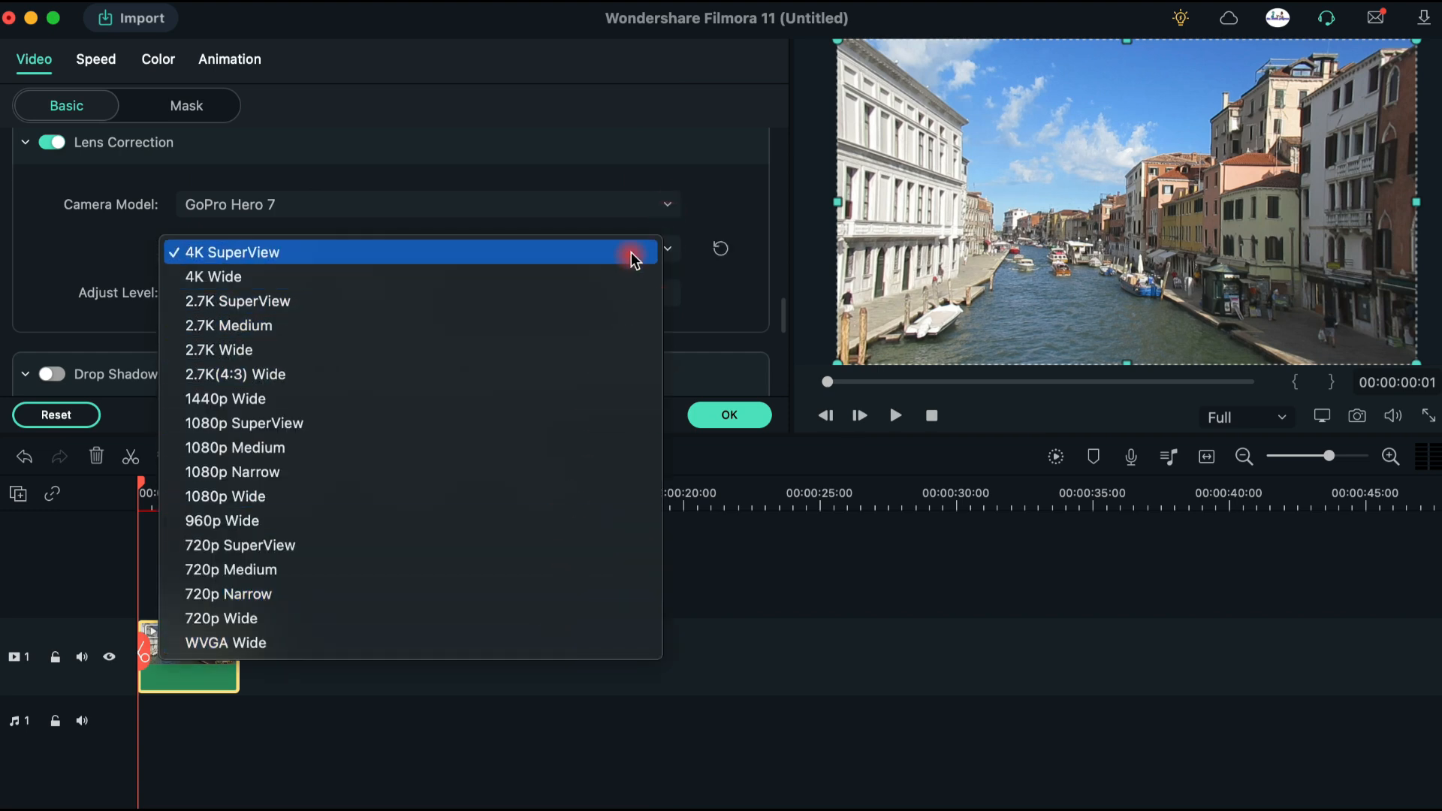
pyautogui.click(702, 272)
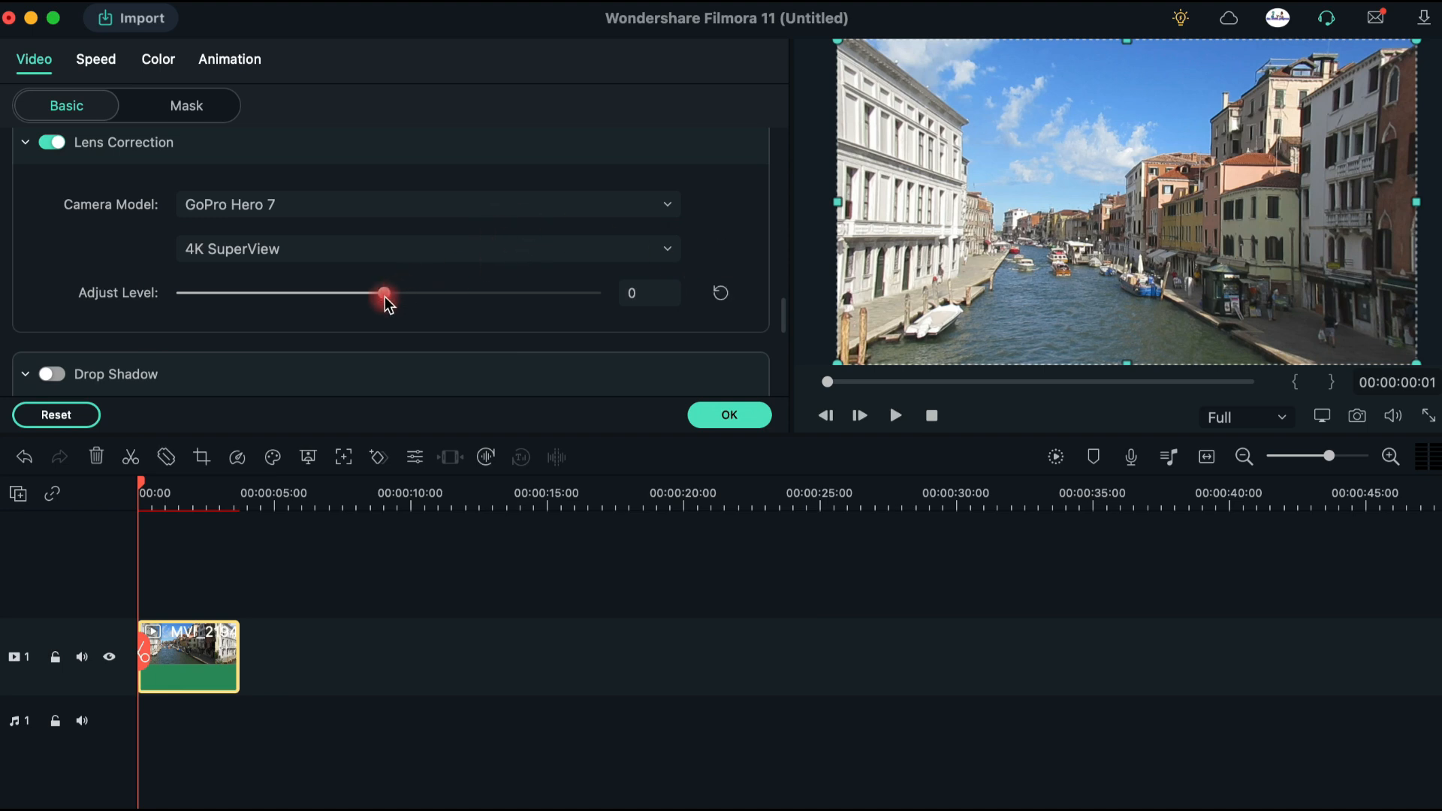
pyautogui.moveTo(388, 301)
pyautogui.mouseDown()
pyautogui.moveTo(504, 301)
pyautogui.moveTo(364, 299)
pyautogui.moveTo(538, 316)
pyautogui.moveTo(505, 296)
pyautogui.moveTo(415, 296)
pyautogui.mouseUp()
pyautogui.click(743, 419)
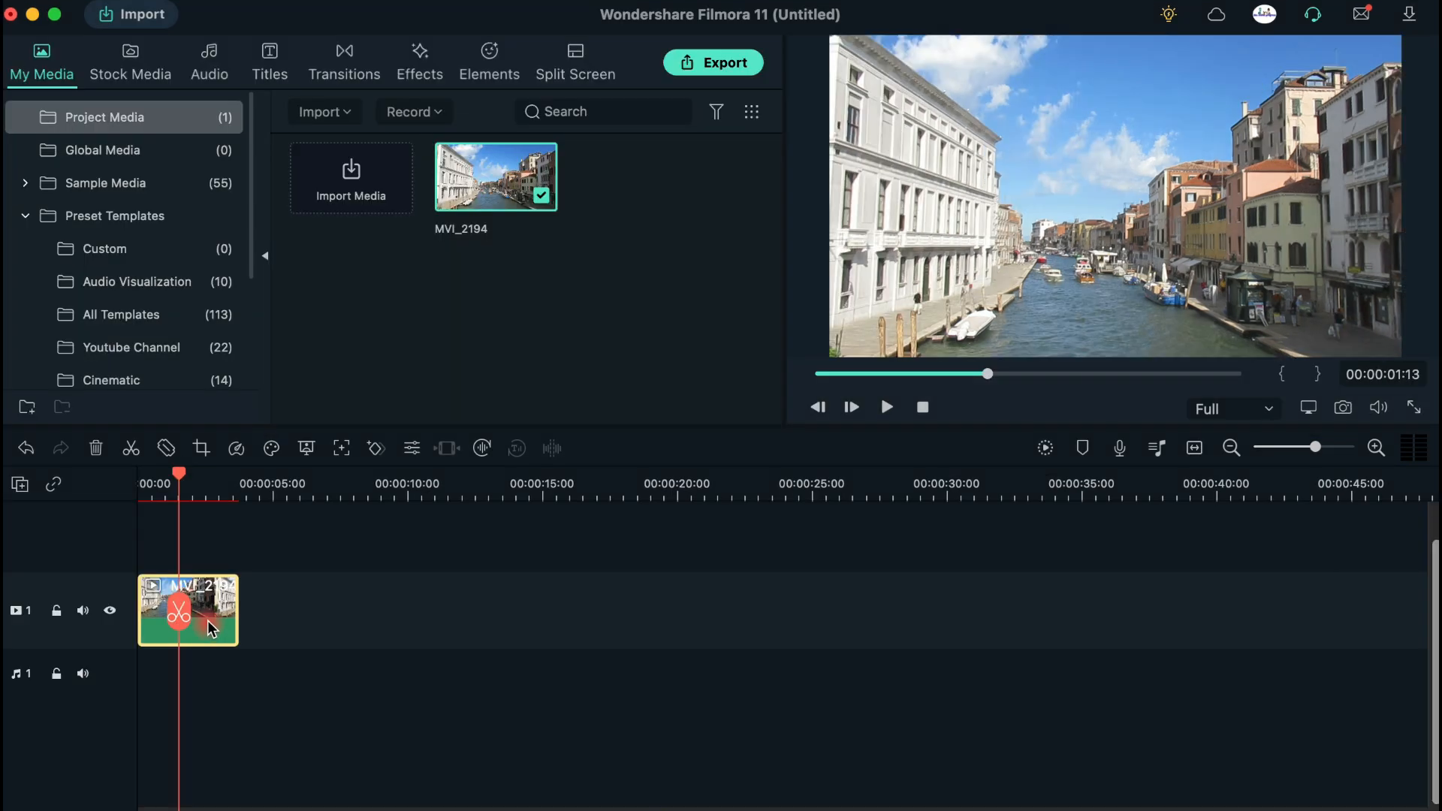
# Review the clip's Stabilization settings again and close them.
pyautogui.doubleClick(208, 620)
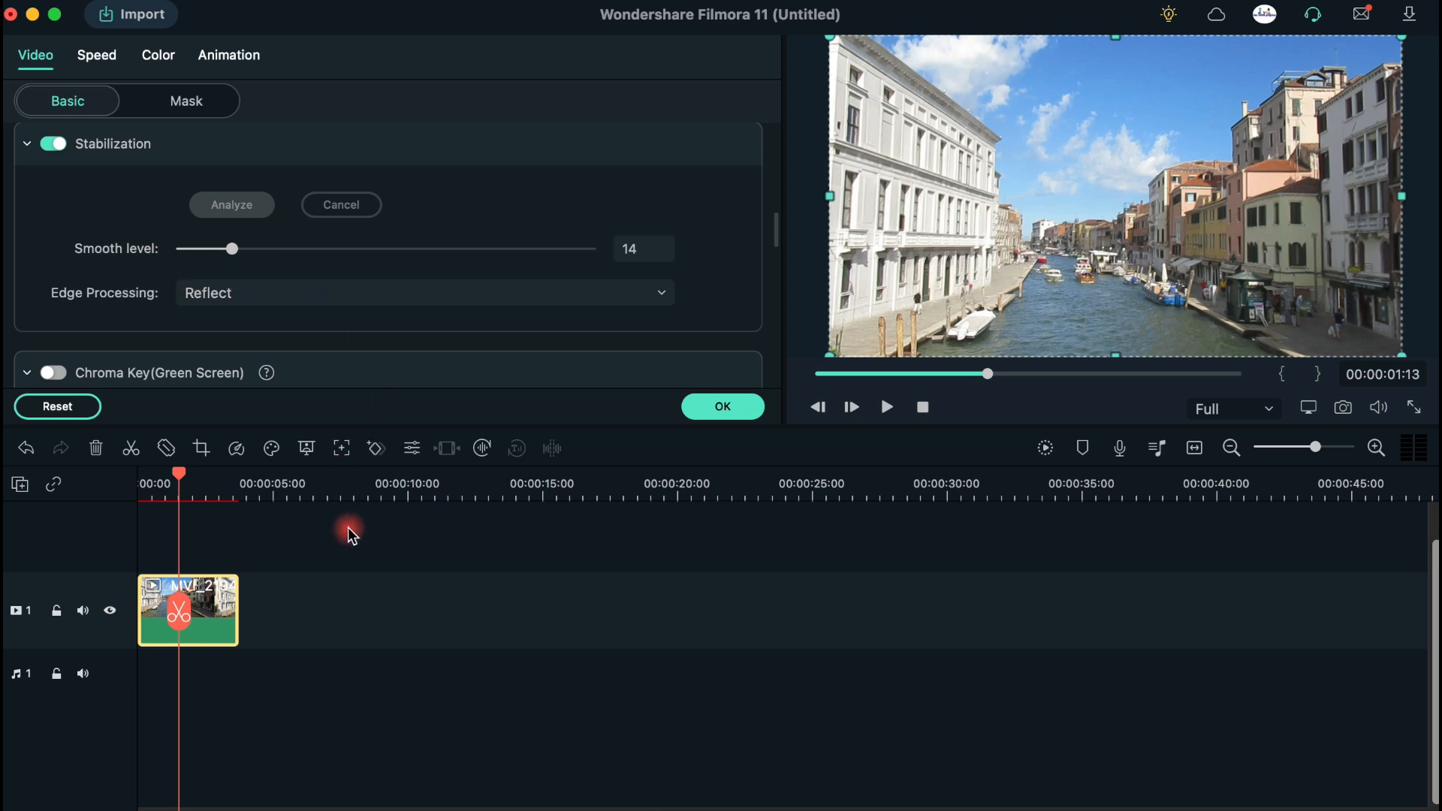
pyautogui.click(739, 405)
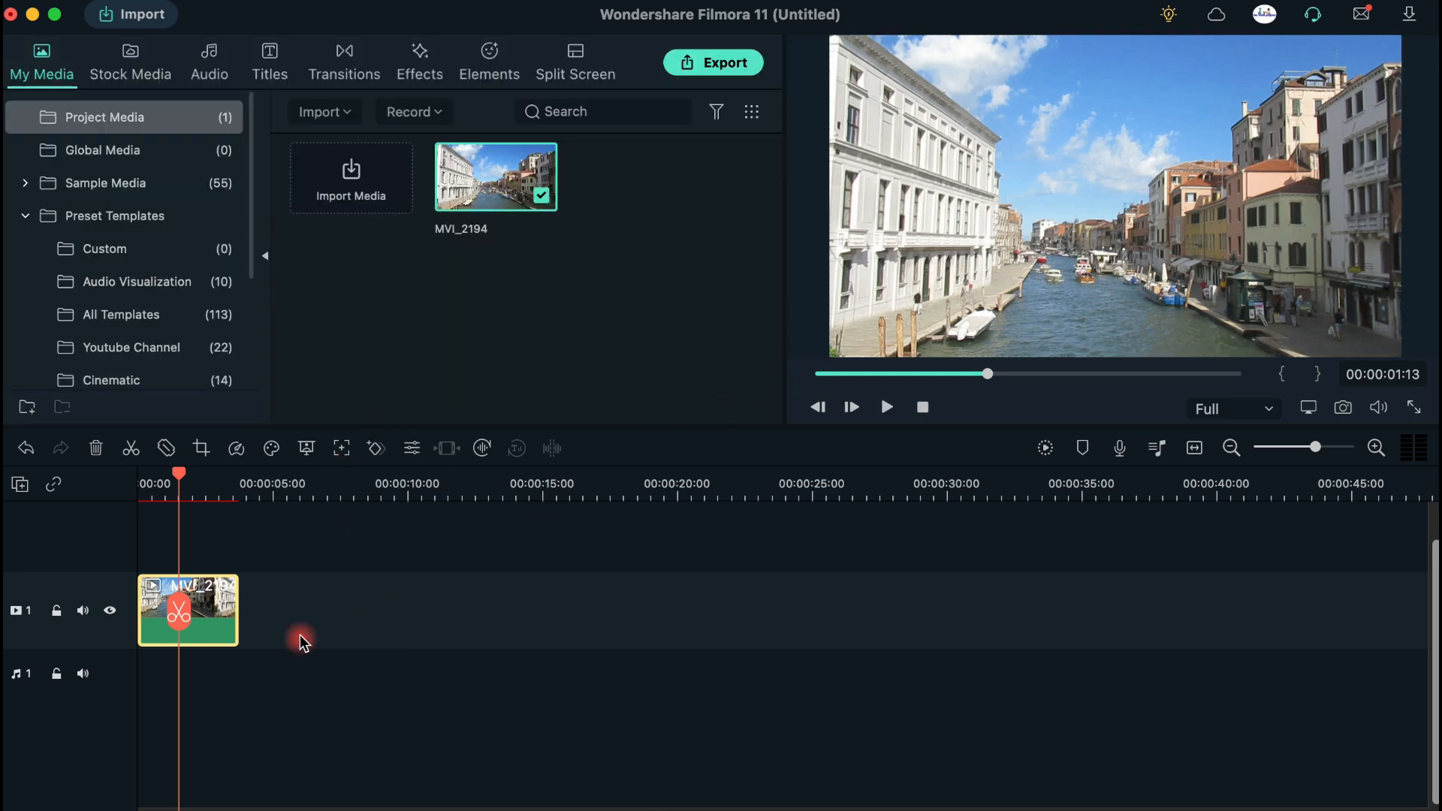